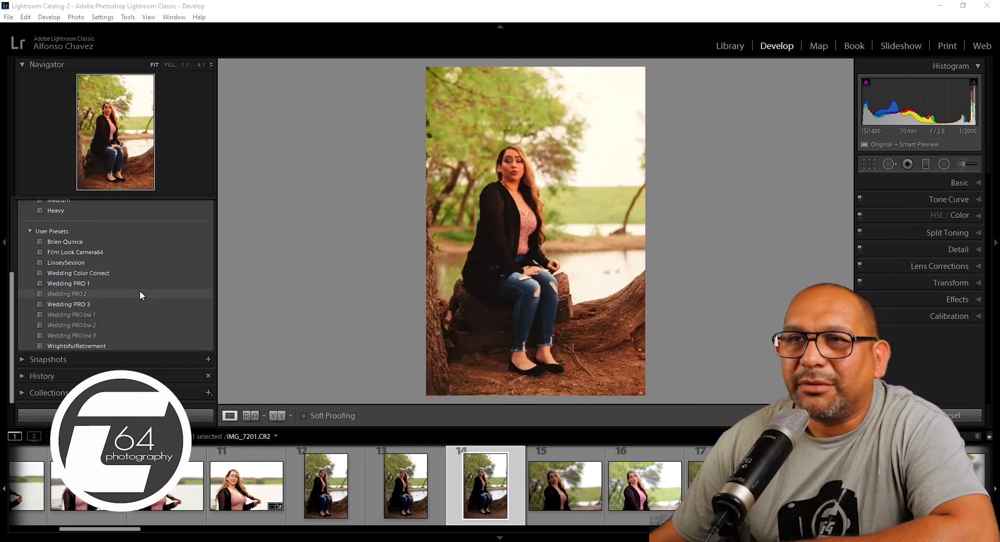
scroll(140, 290, up, 1)
scroll(140, 295, up, 3)
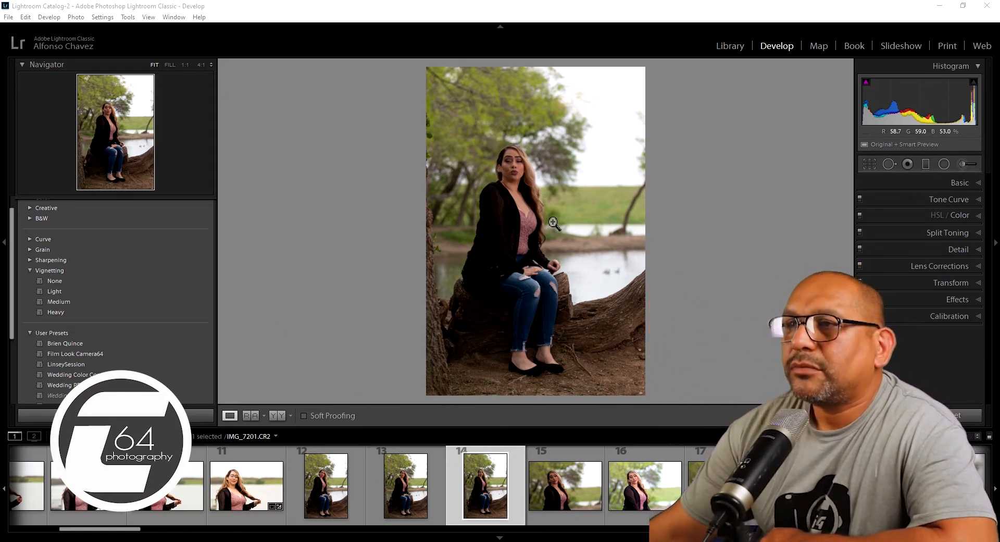
- Adjust the portrait's basic tone: set Exposure to +0.83, Highlights to -21 and Shadows to +10
click(511, 170)
drag(542, 231, 523, 308)
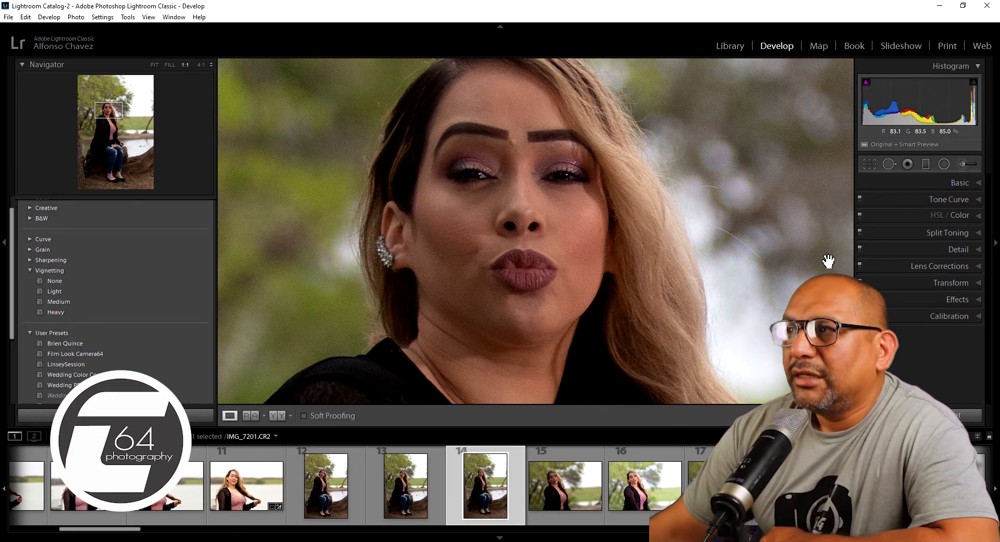
click(977, 184)
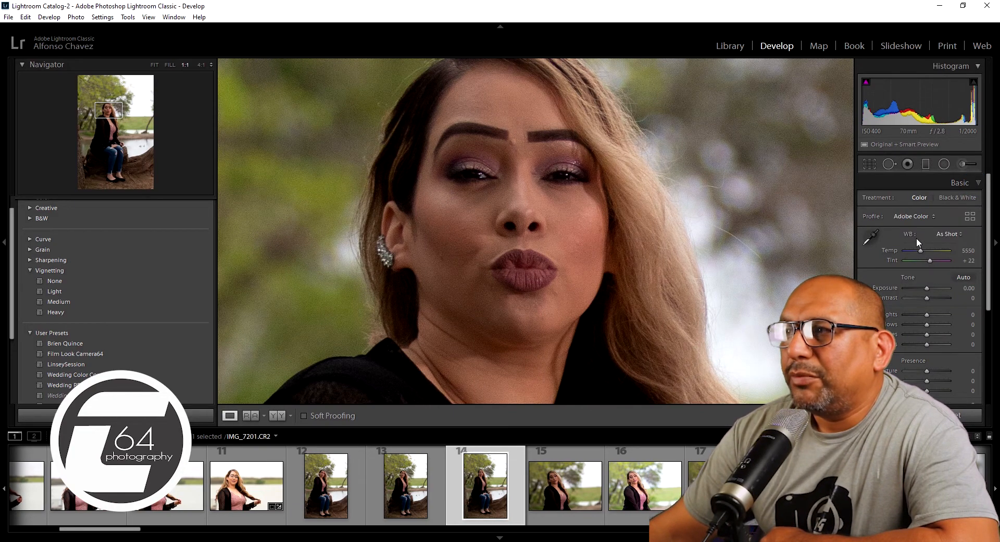
drag(927, 286, 931, 287)
click(688, 266)
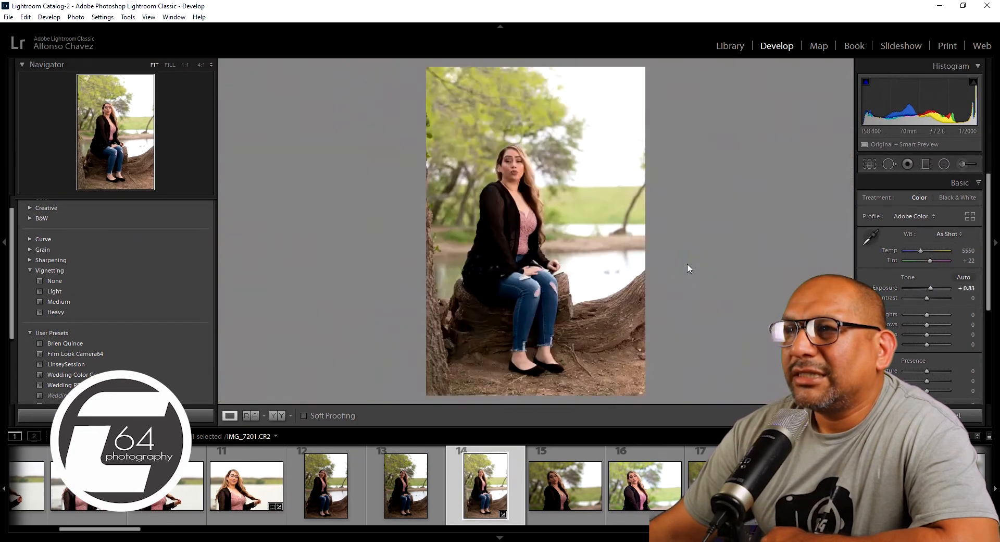
drag(926, 315, 931, 323)
- Examine the shadow detail in the woman's black lace cover-up and the exposure of her face at 1:1 magnification
click(520, 235)
mouse_move(522, 235)
mouse_down()
mouse_move(718, 205)
mouse_move(679, 243)
mouse_move(638, 73)
mouse_up()
drag(602, 286, 613, 168)
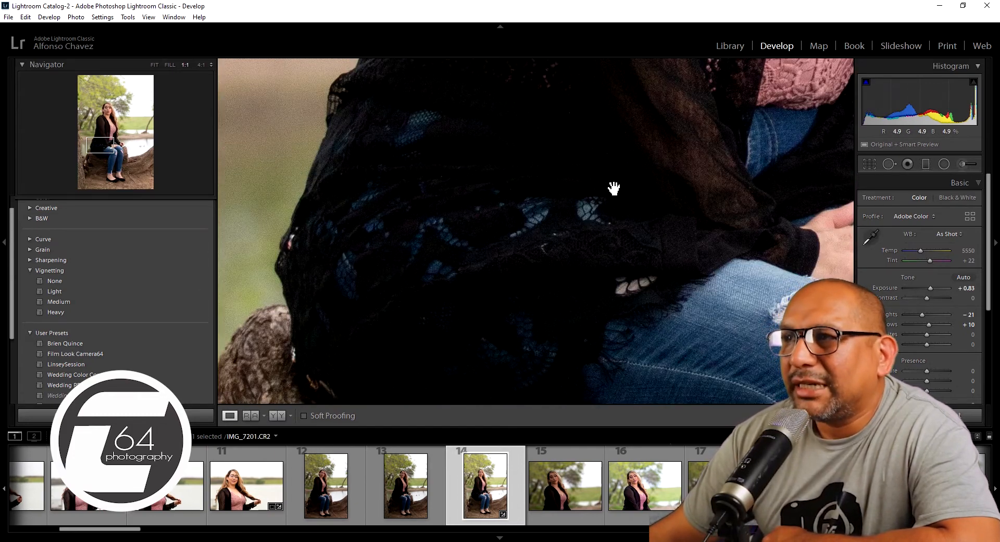
drag(634, 167, 562, 291)
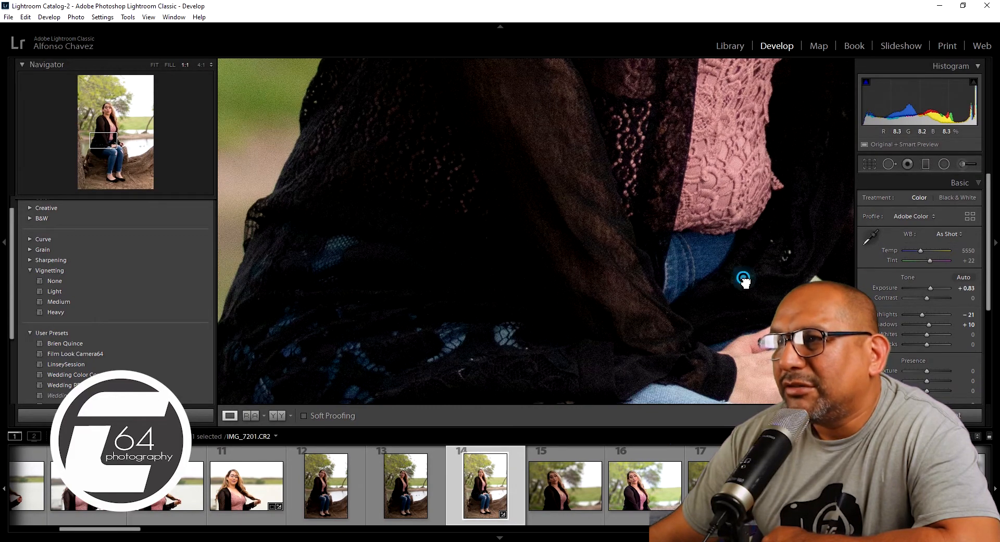
drag(745, 283, 486, 301)
drag(279, 172, 469, 382)
drag(489, 170, 482, 382)
drag(474, 184, 545, 290)
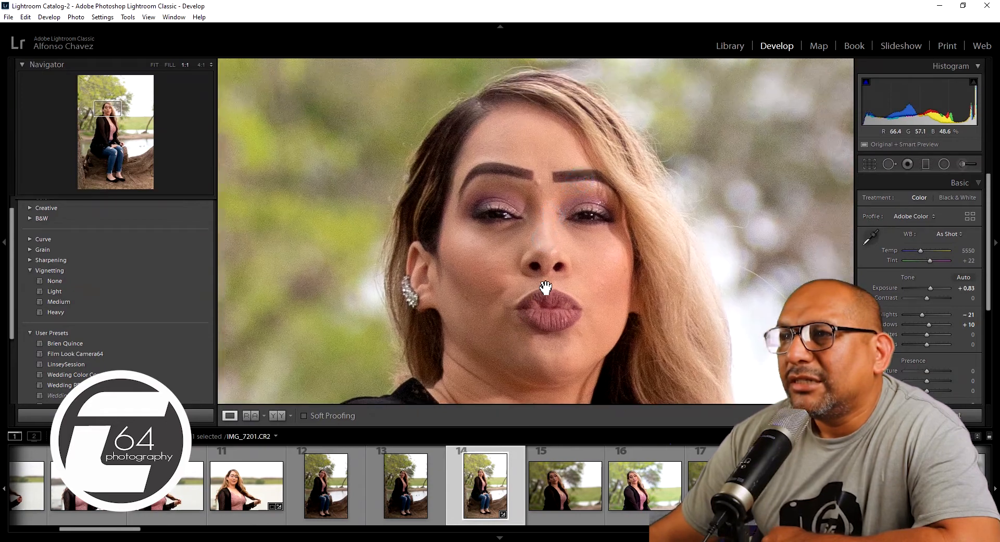
click(545, 287)
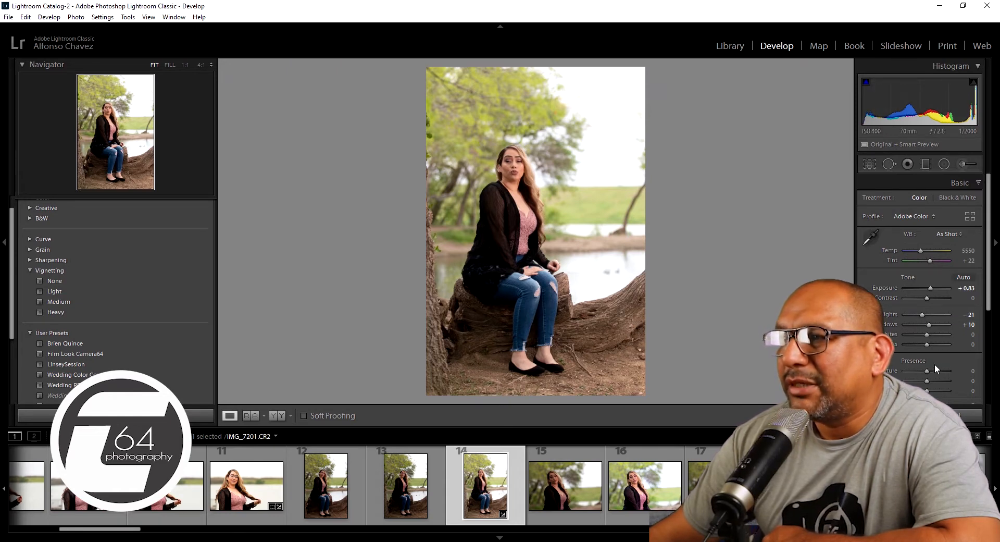
- Raise the photo's Vibrance to +24 and Saturation to +2, checking the effect on the face at 1:1
scroll(935, 364, down, 3)
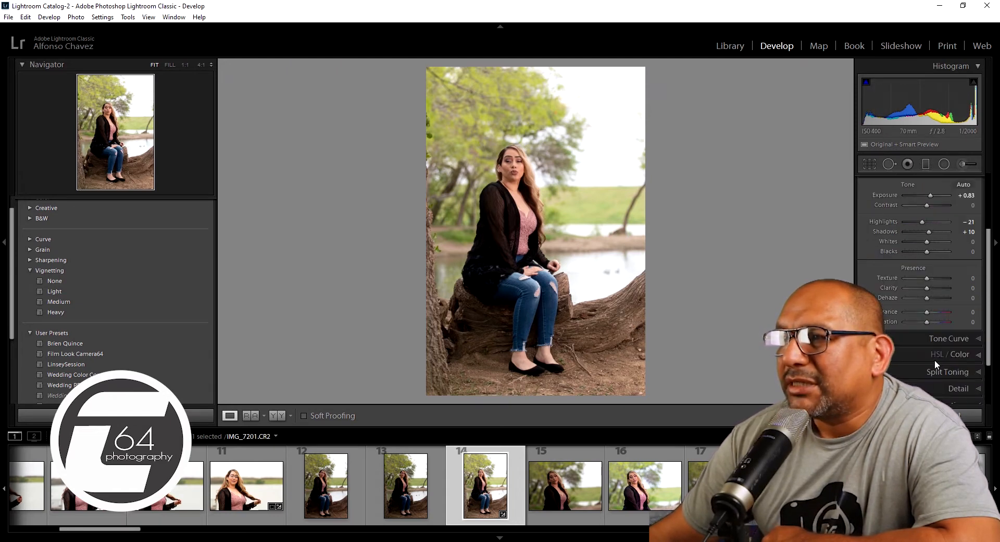
click(928, 312)
drag(929, 312, 932, 312)
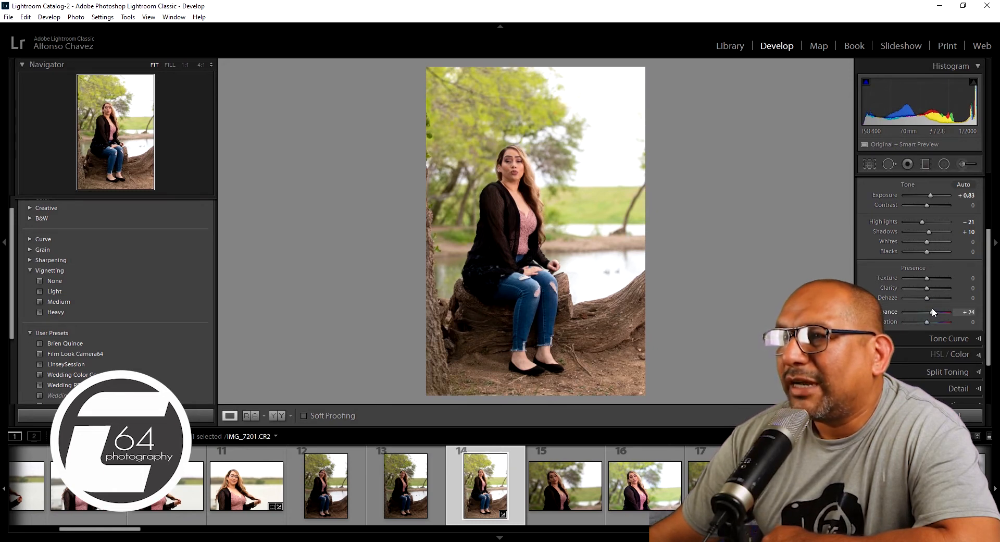
click(513, 165)
drag(514, 166, 594, 257)
click(614, 259)
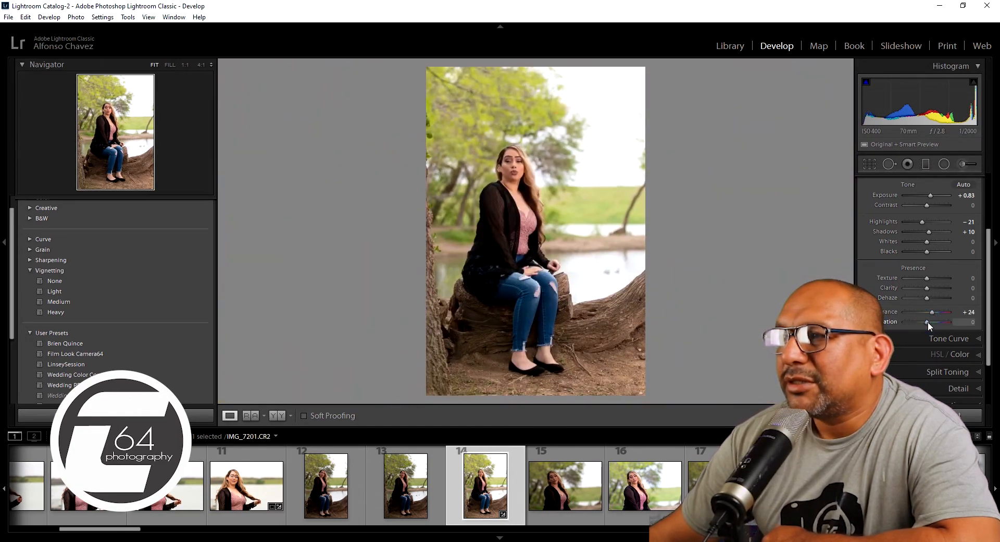
drag(927, 321, 927, 321)
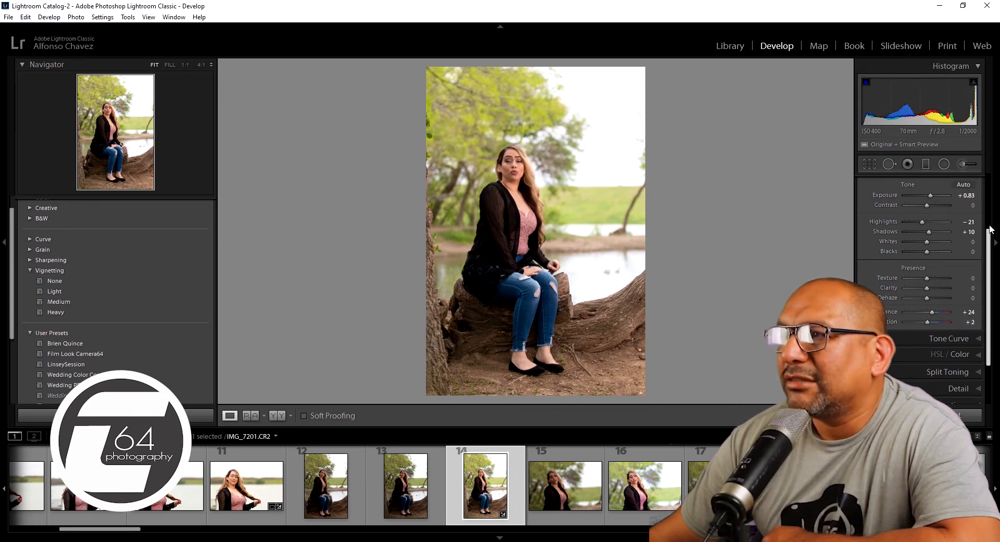
- Enable lens profile corrections for the photo
mouse_move(988, 237)
mouse_down()
mouse_move(992, 195)
mouse_move(987, 253)
mouse_up()
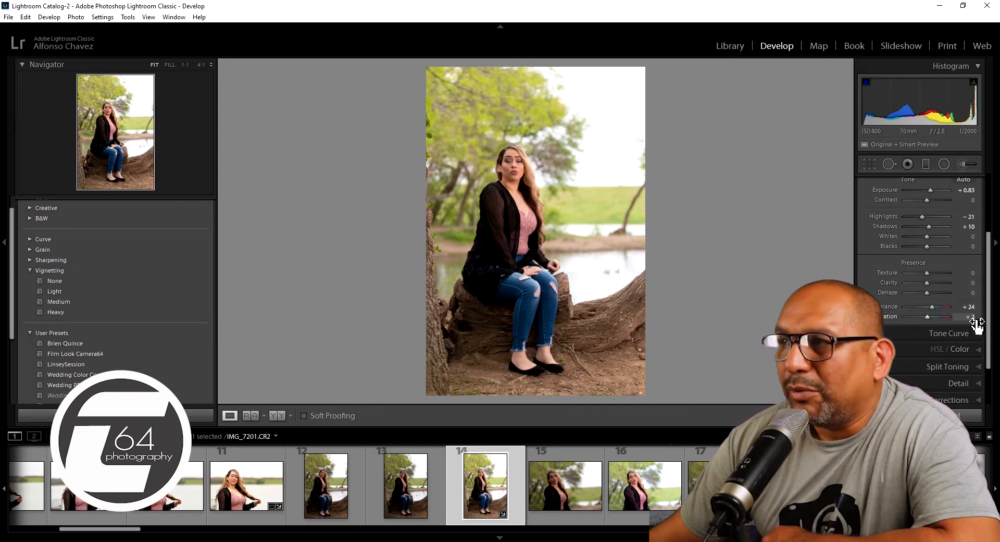
drag(990, 320, 989, 290)
scroll(983, 285, down, 4)
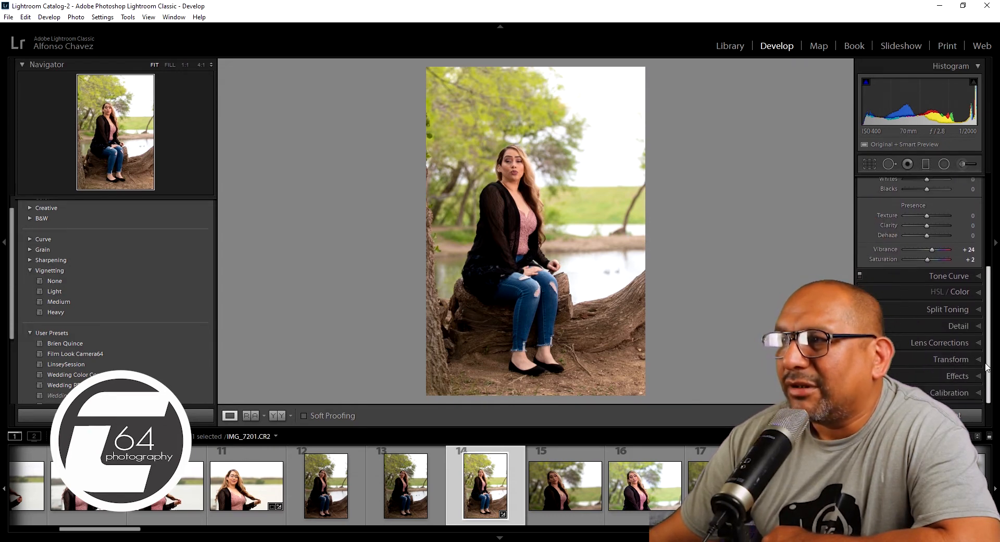
click(964, 342)
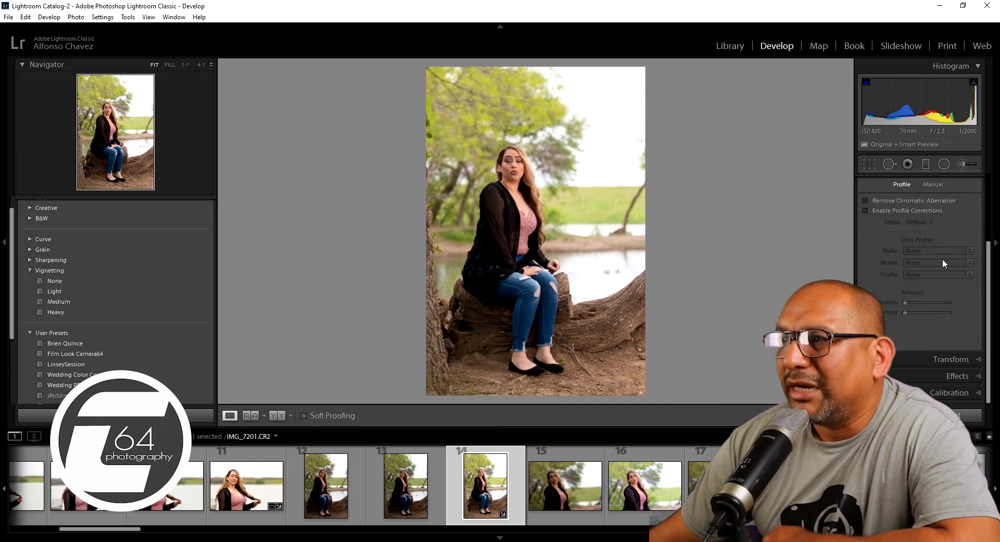
click(865, 210)
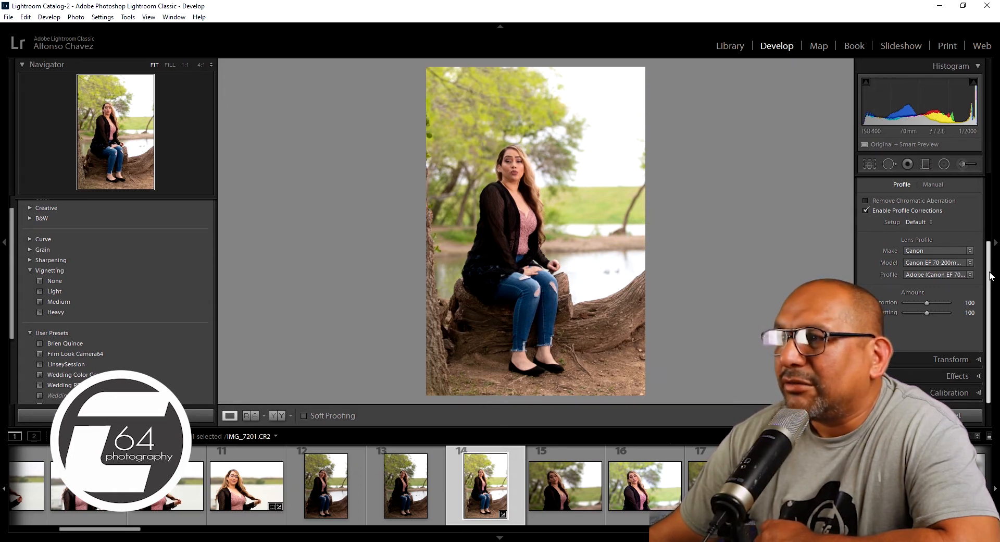
drag(988, 273, 989, 249)
click(979, 204)
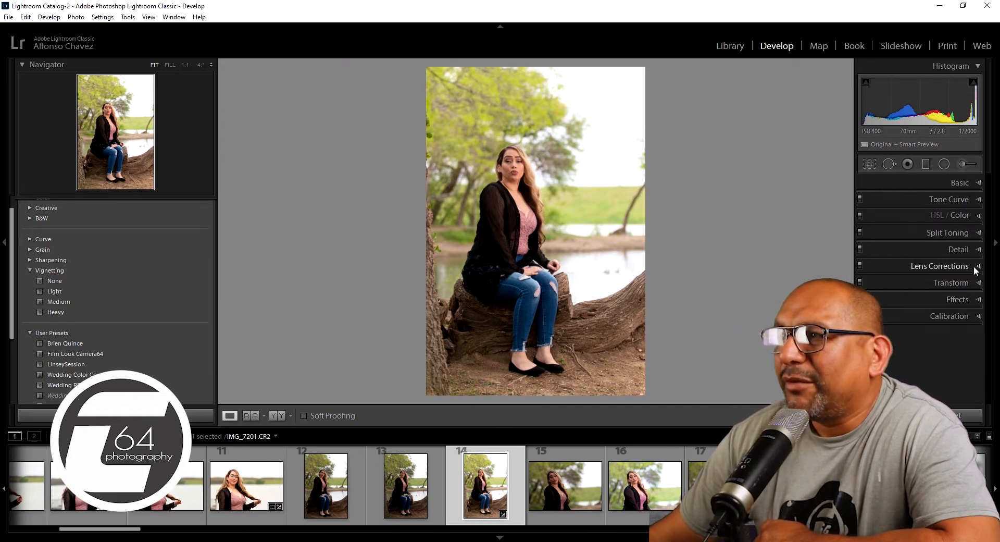
- Set the photo's Sharpening Amount to 50
click(972, 249)
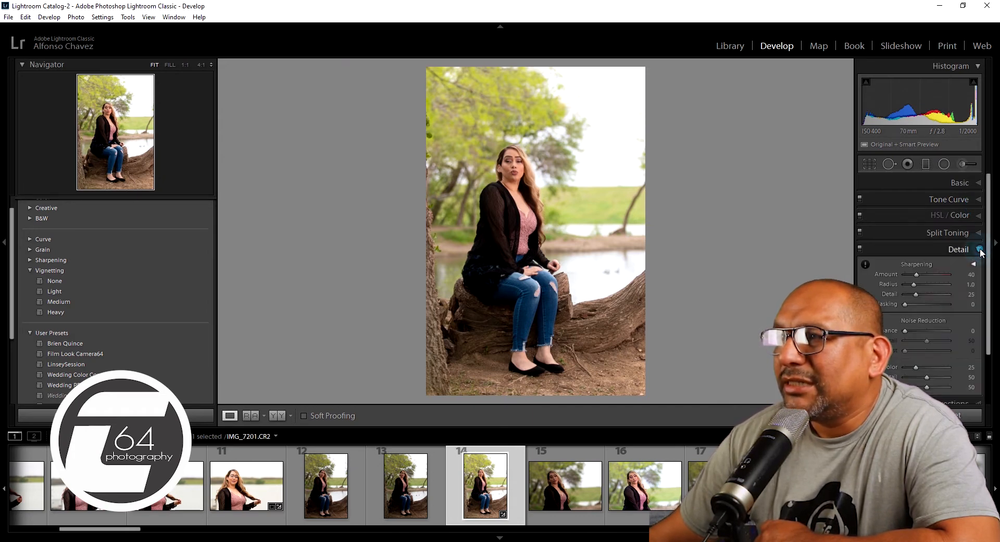
drag(917, 274, 917, 274)
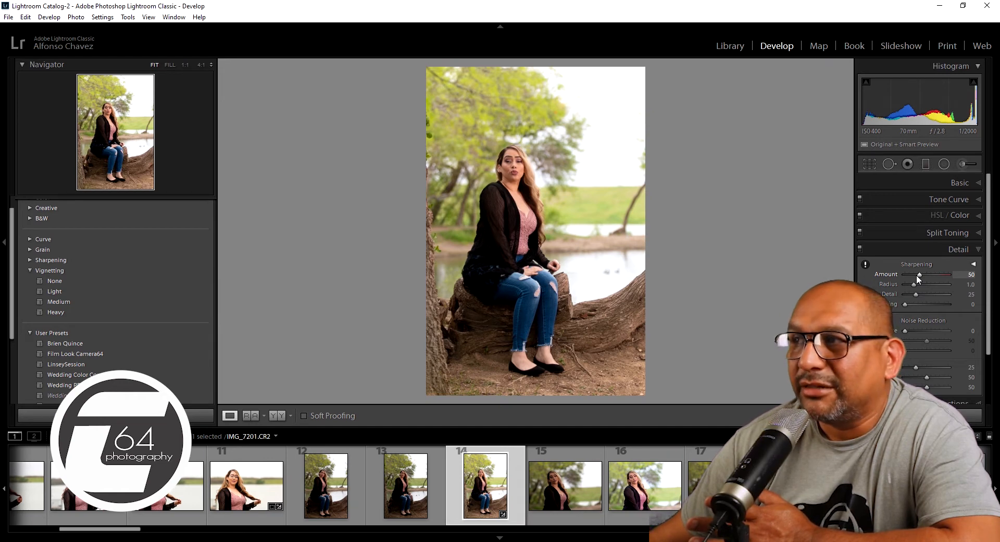
click(982, 250)
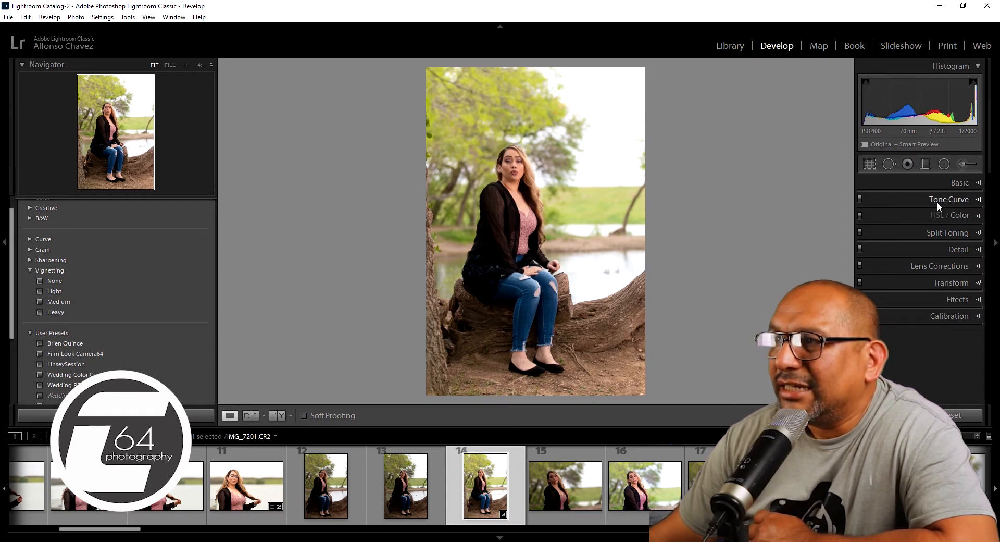
- Review the tone curve, the basic adjustments and the face at 1:1 magnification
click(979, 201)
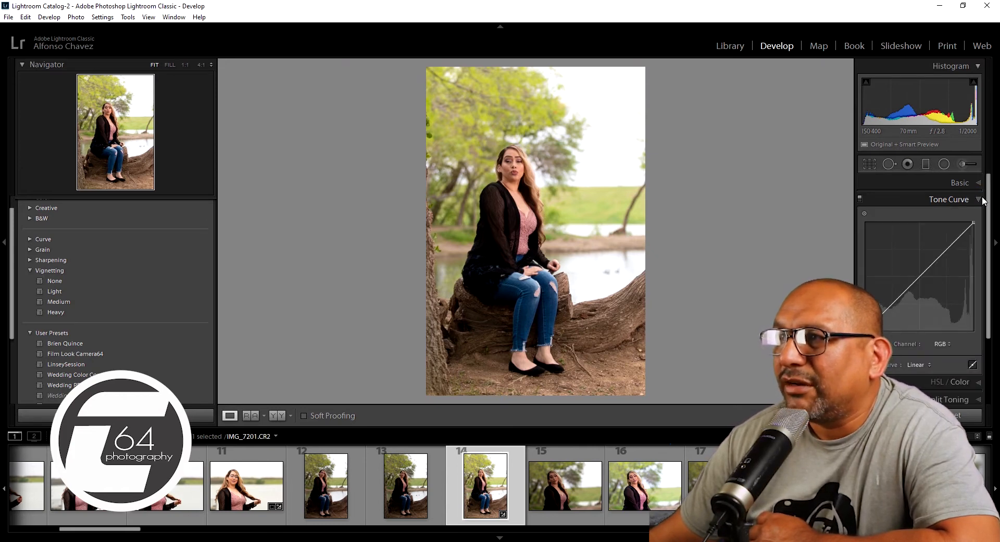
click(981, 201)
click(978, 183)
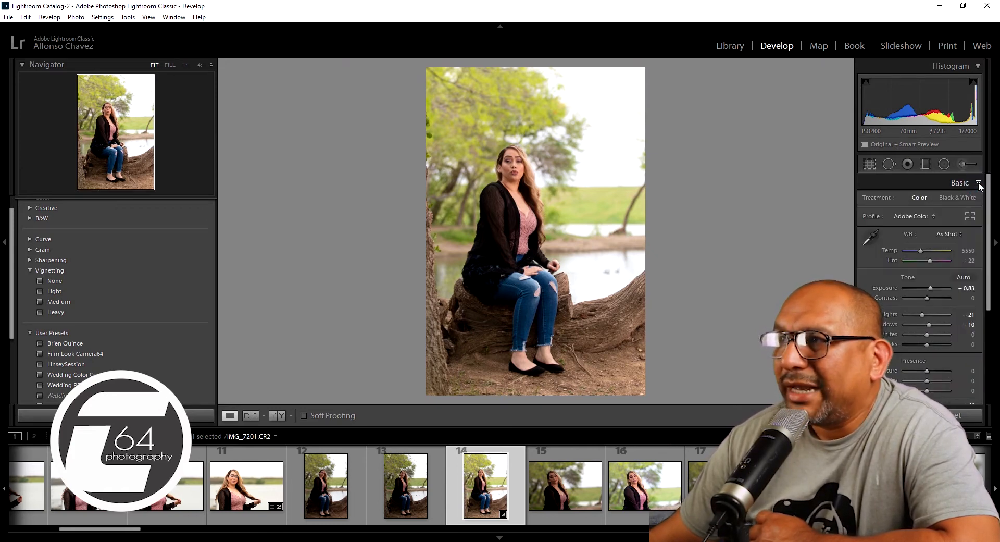
scroll(932, 272, down, 4)
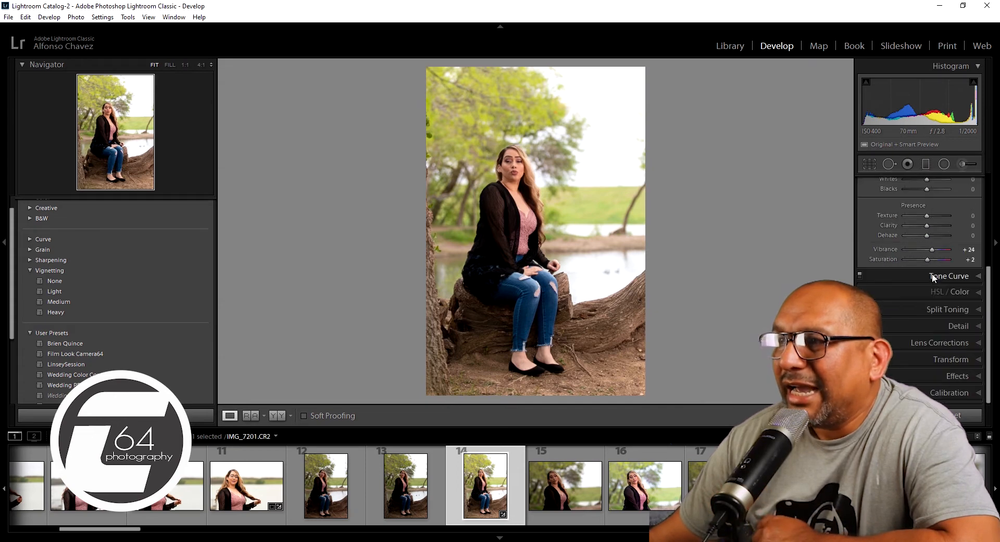
scroll(931, 276, up, 4)
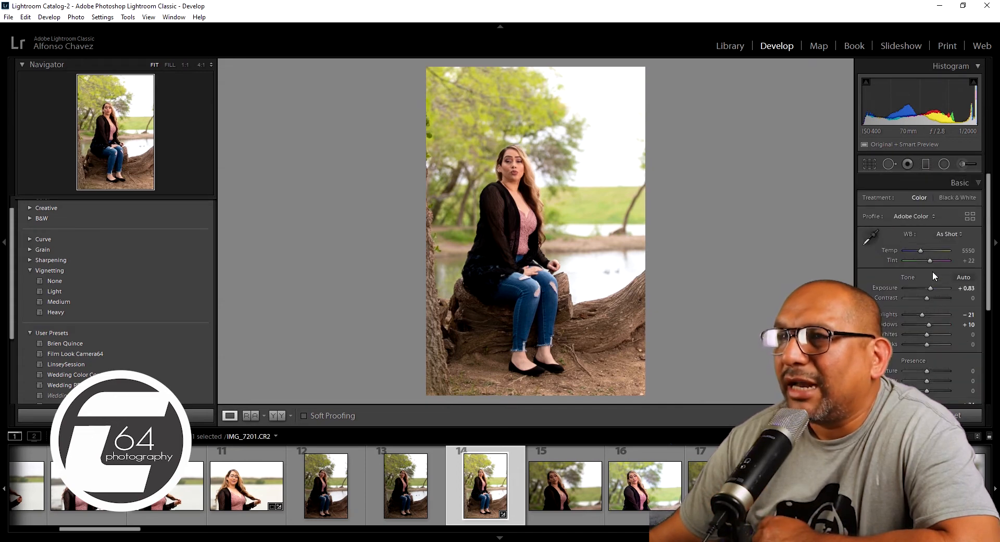
click(514, 170)
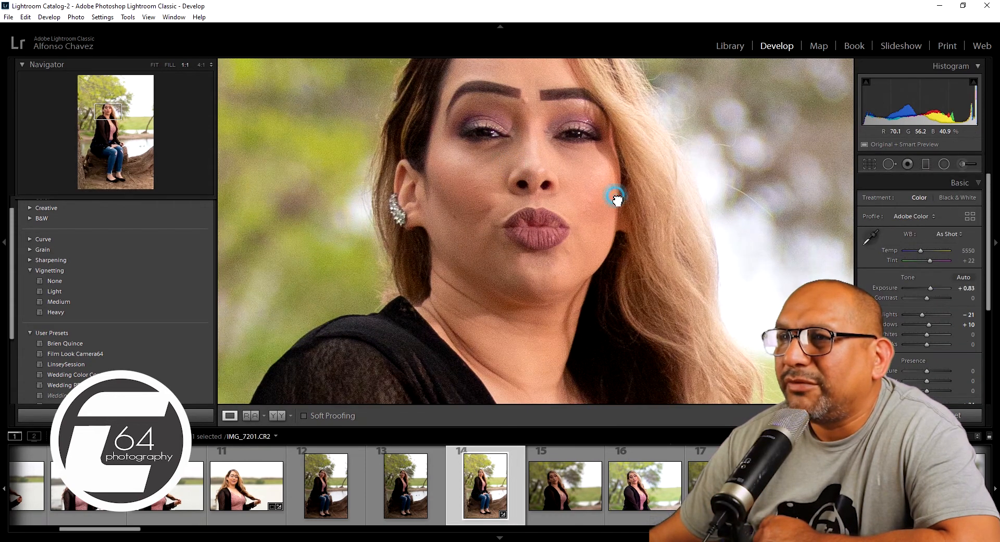
click(617, 197)
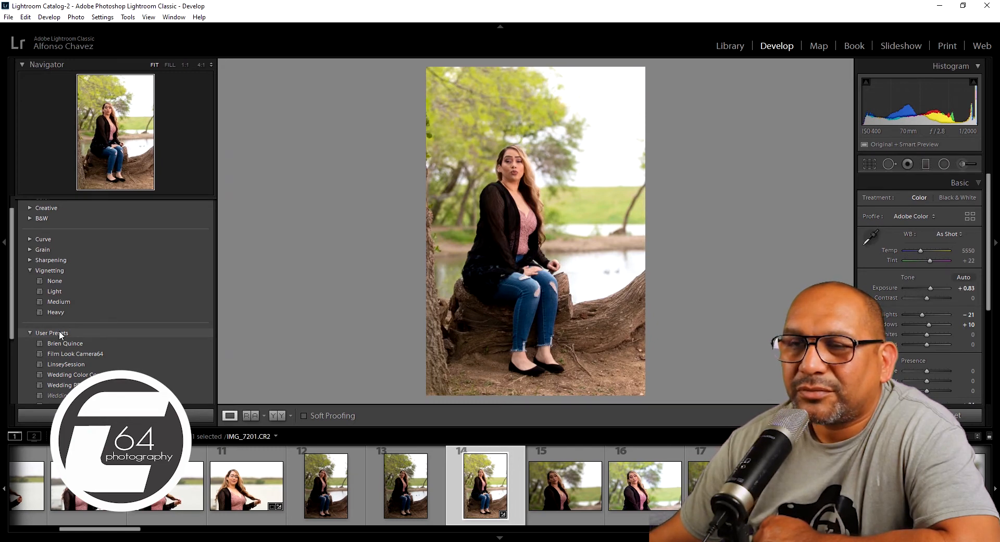
- Create a develop preset from the current settings in the User Presets group, named with the client's first name followed by 1
scroll(77, 252, up, 2)
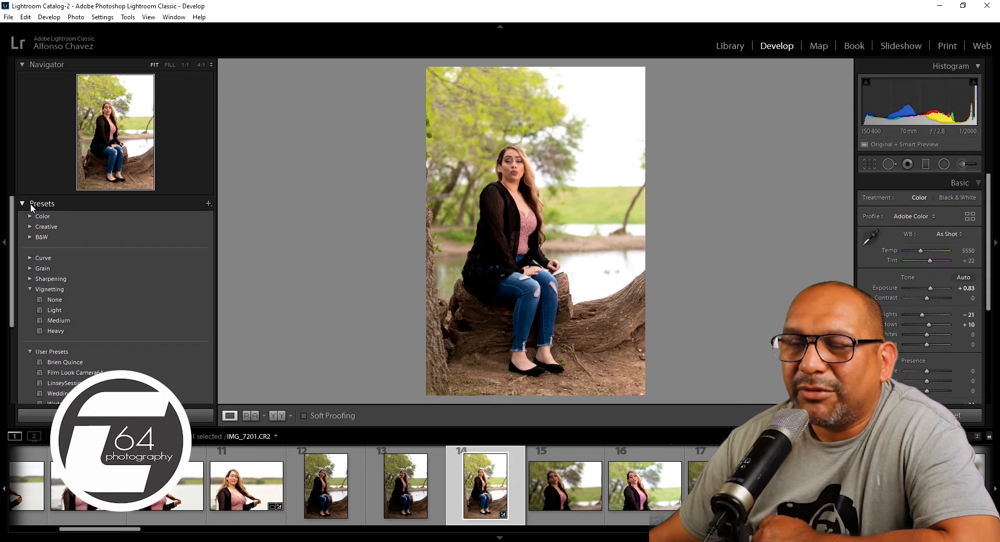
click(208, 203)
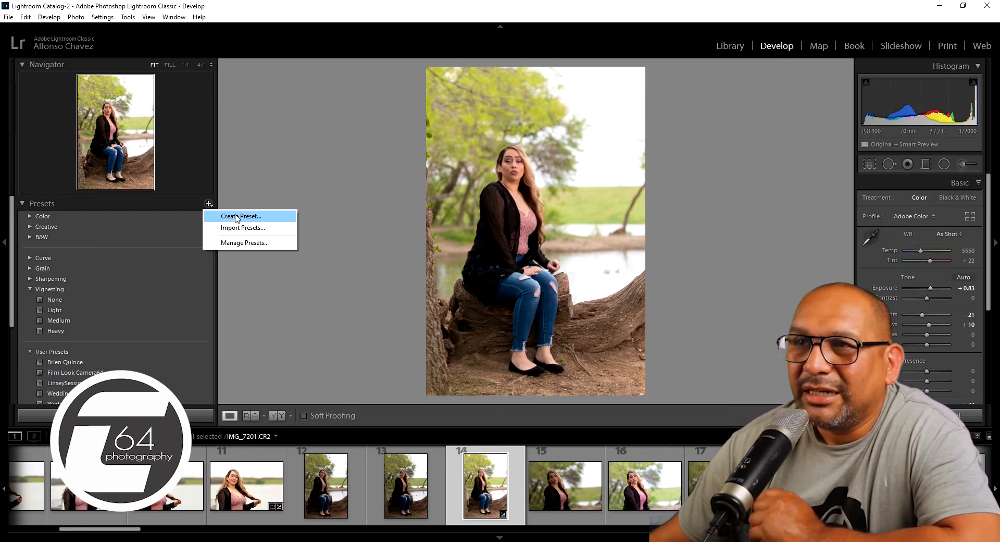
click(237, 216)
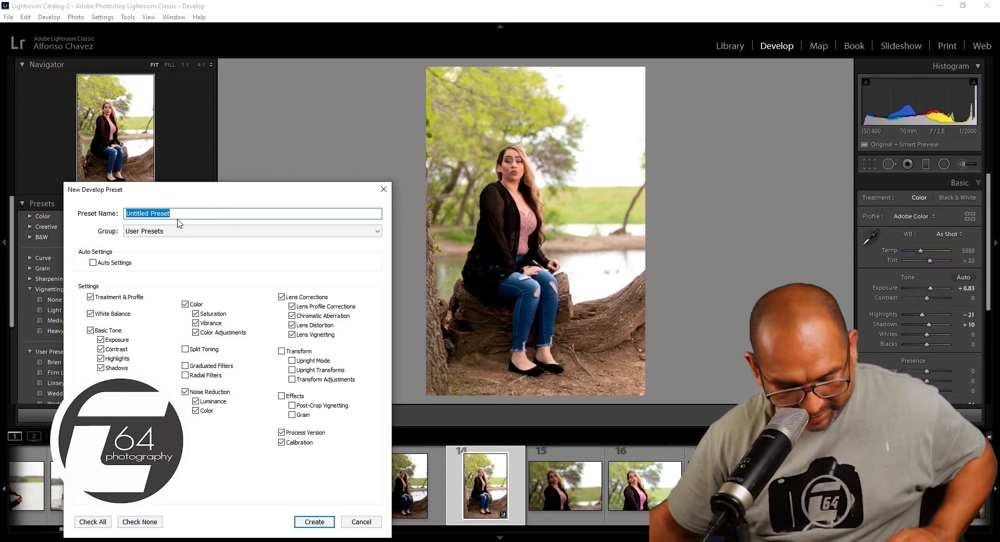
text(Li)
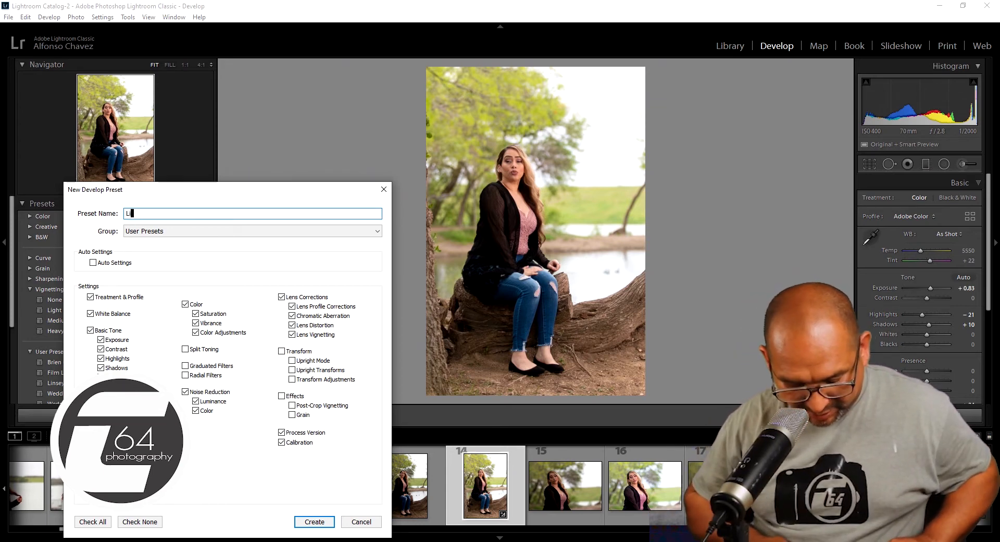
text(nsey)
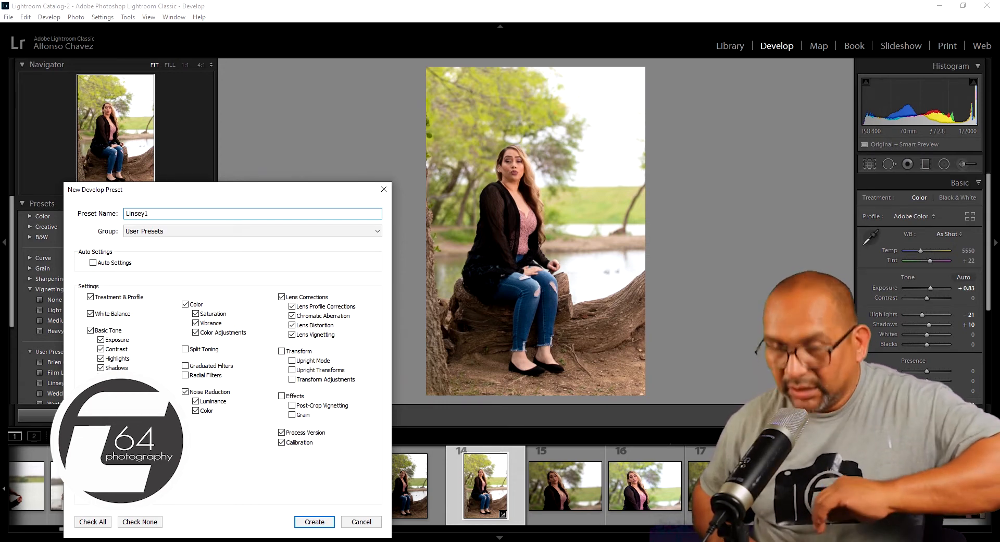
text(1)
key(Return)
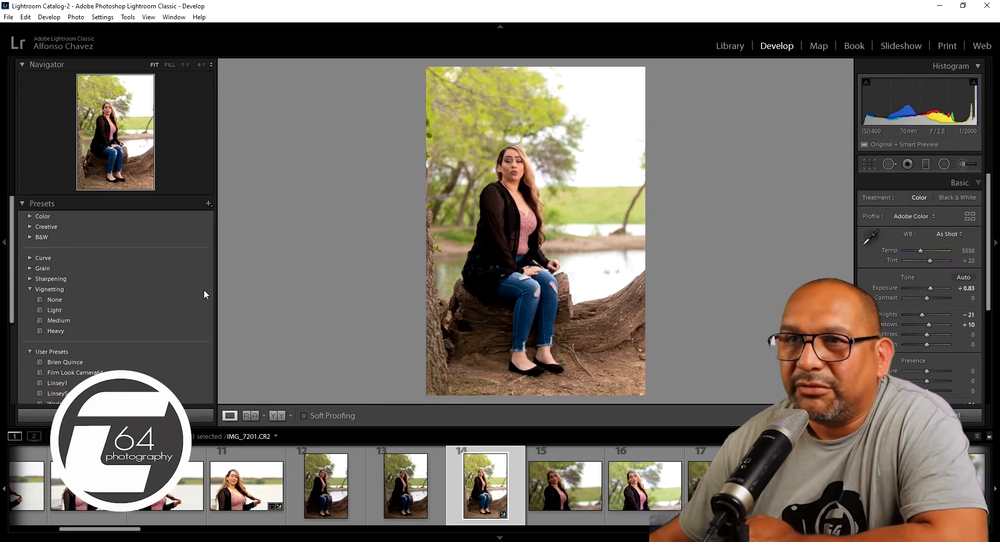
- Preview the Wedding PRO user presets and the Heavy vignetting preset on the photo
scroll(154, 309, down, 3)
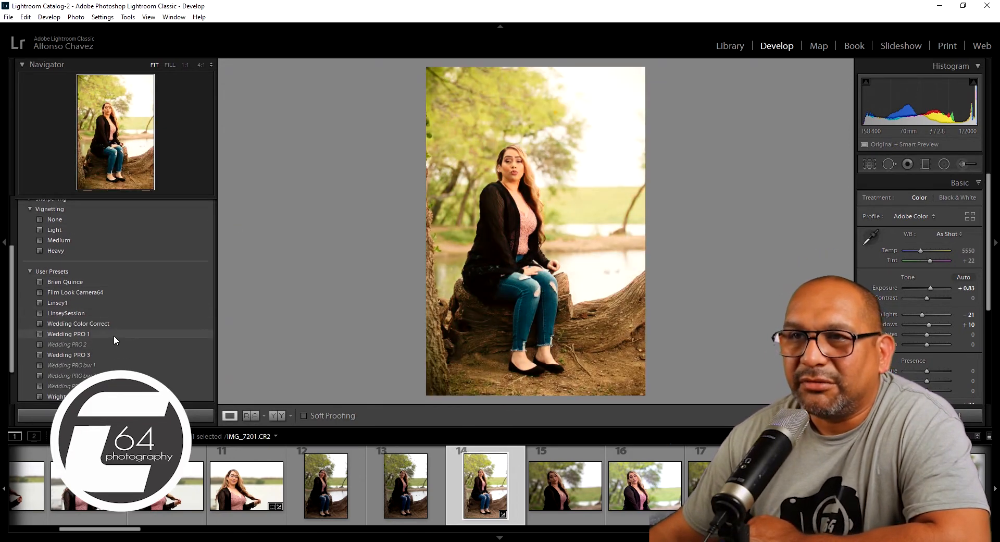
scroll(104, 299, down, 1)
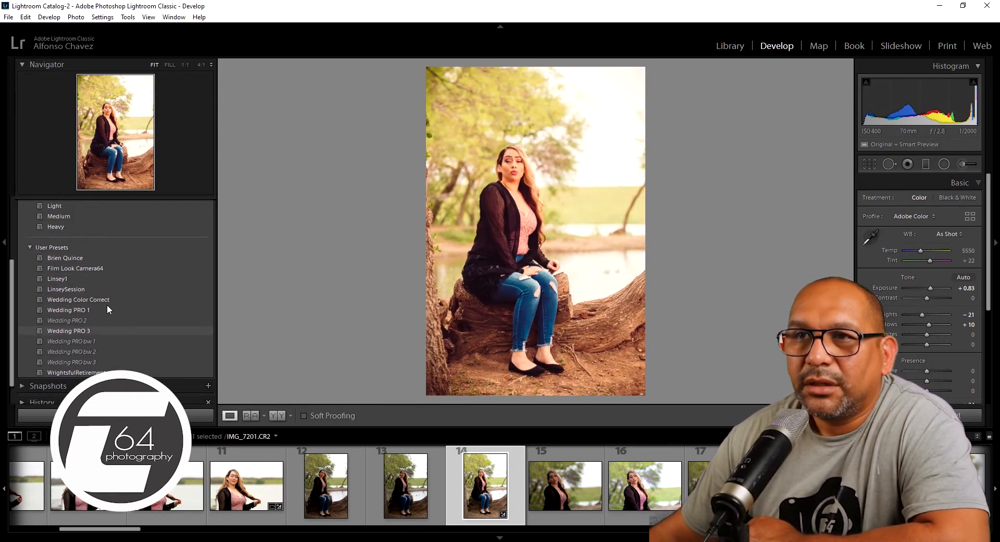
scroll(108, 304, up, 2)
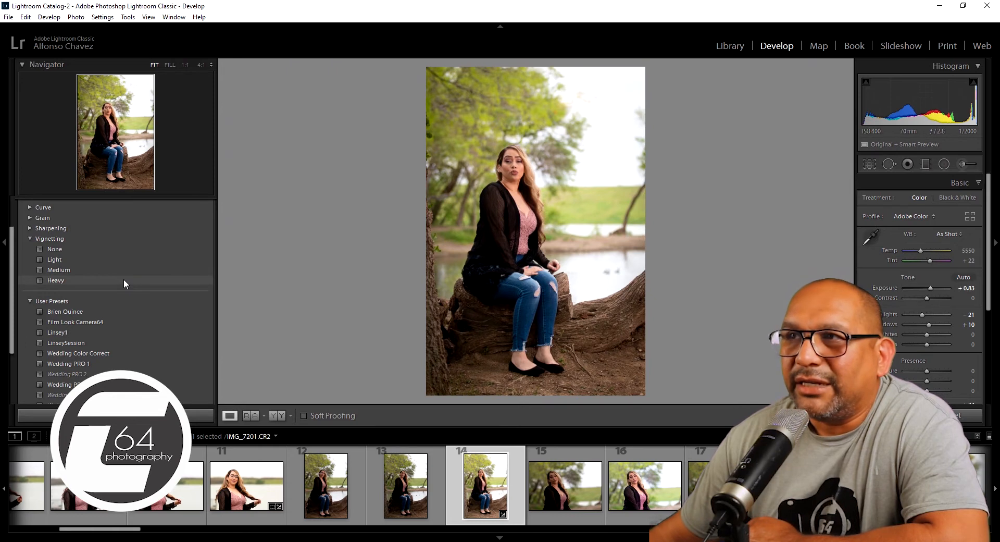
- Apply the Heavy vignetting preset to IMG_7201 and export it with the previous export settings, viewing the exported file
click(186, 281)
click(300, 287)
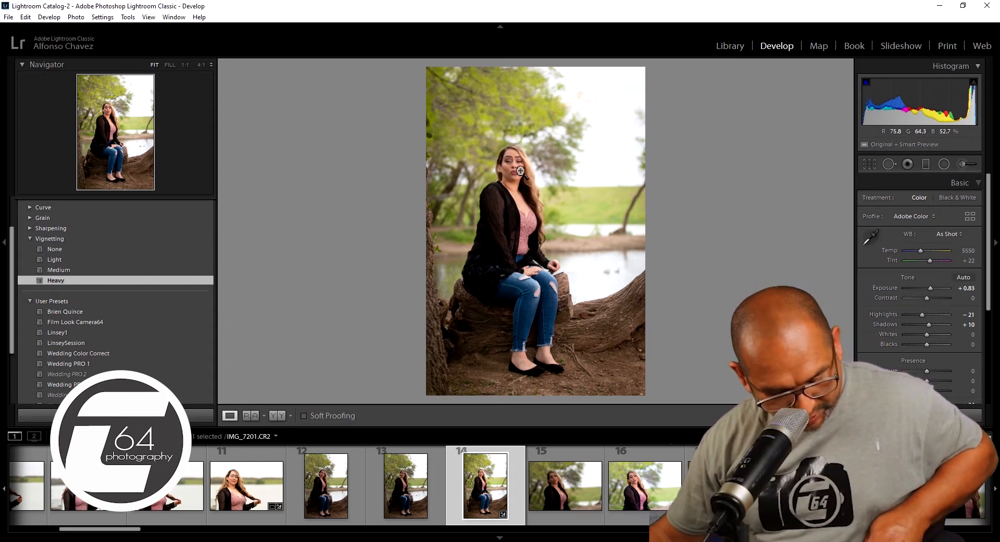
key(ctrl+alt+shift+e)
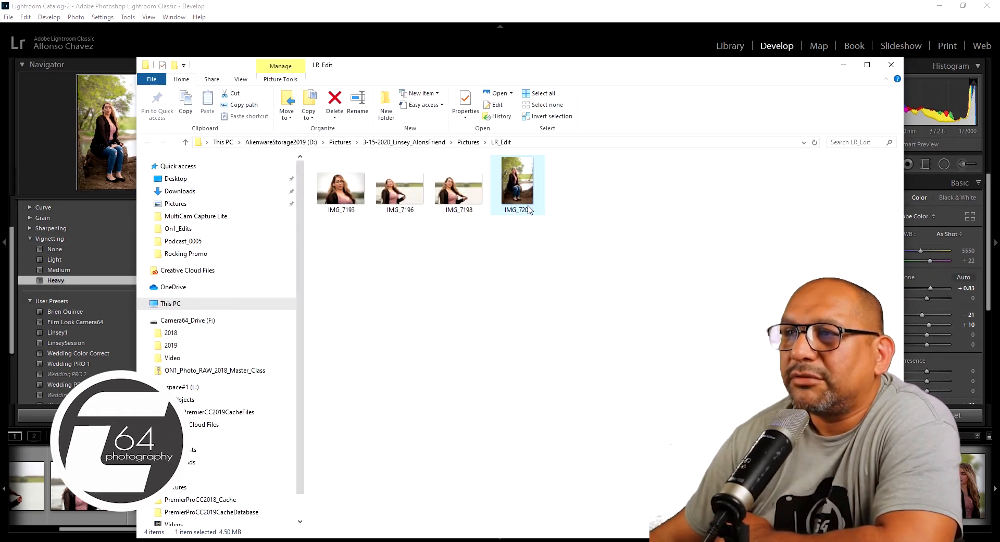
double_click(516, 193)
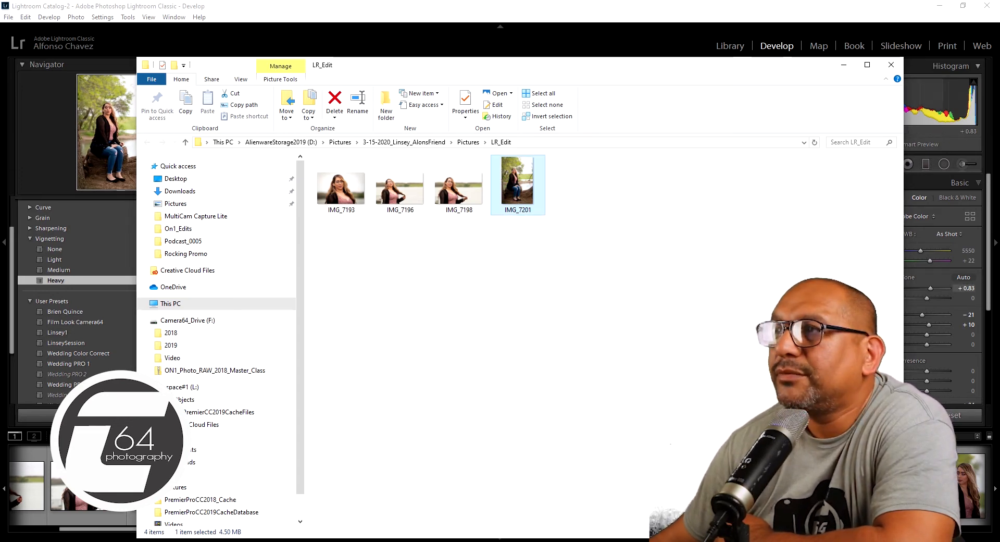
click(890, 66)
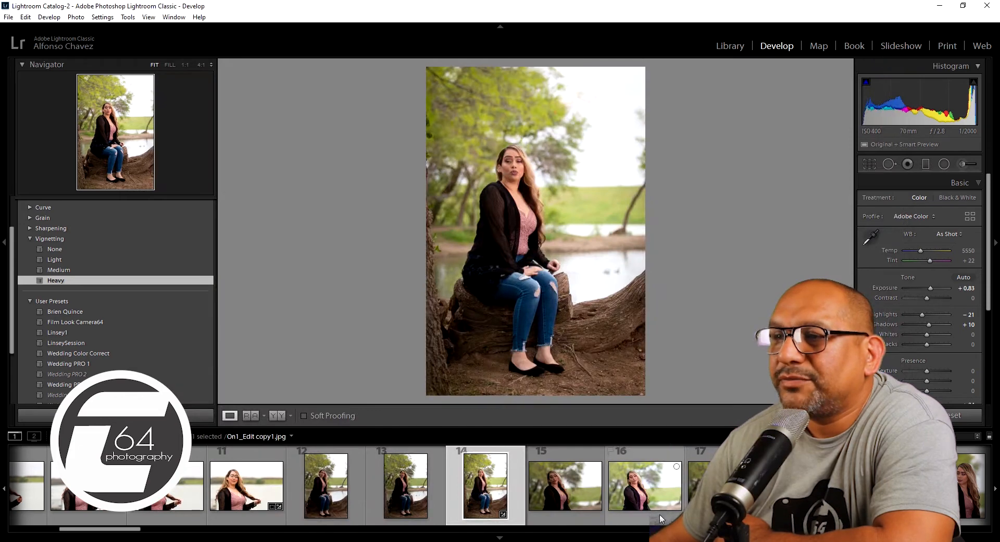
- Select IMG_7202, check the face at 1:1 magnification and apply the user preset named with the client's first name and 1
click(570, 501)
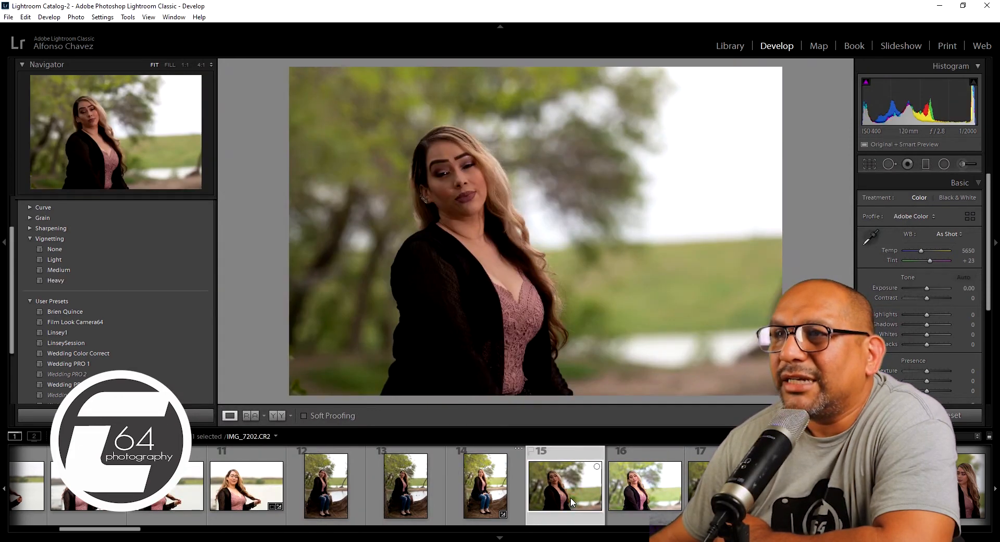
click(449, 176)
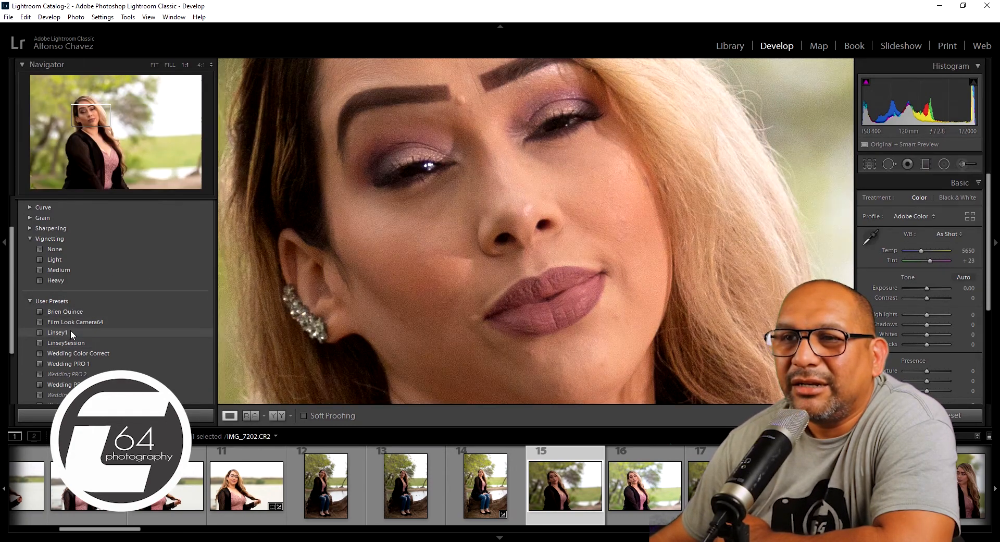
click(65, 332)
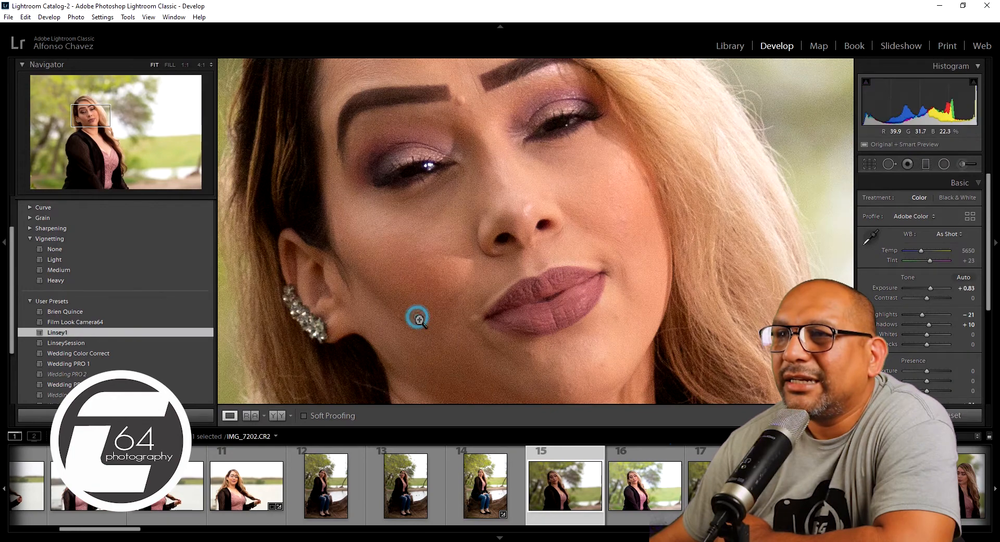
click(417, 317)
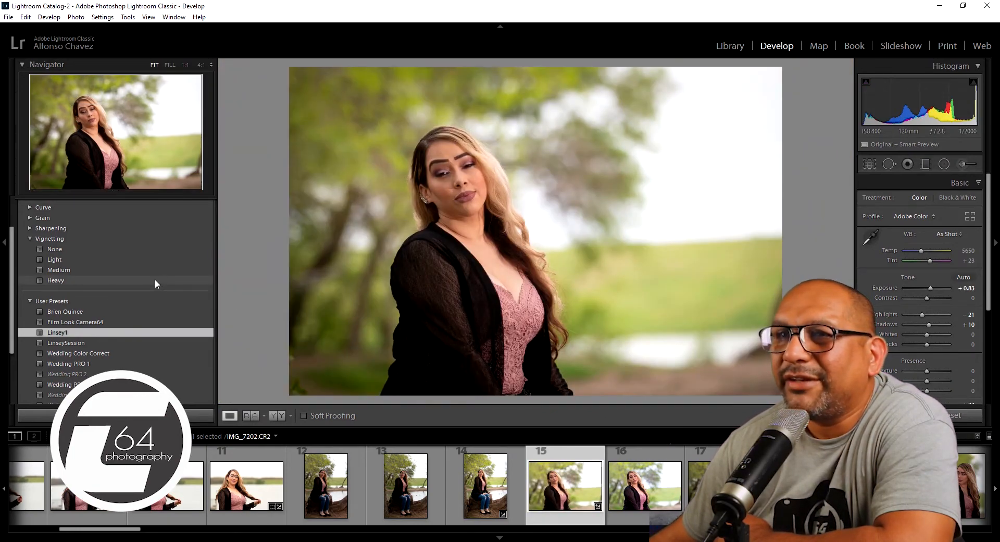
- Add the Heavy vignetting preset to IMG_7202 and export it with the previous export settings, viewing the exported file
click(156, 280)
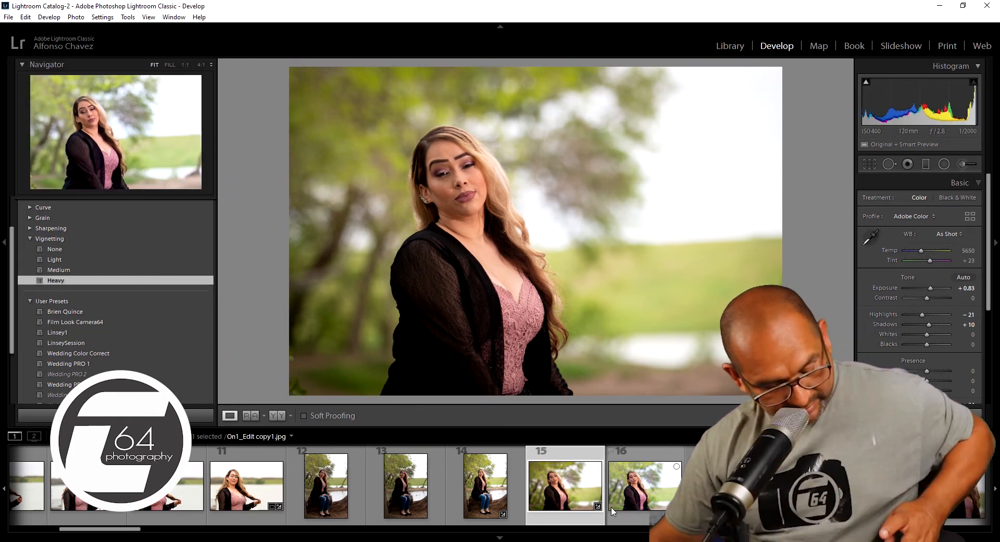
key(alt)
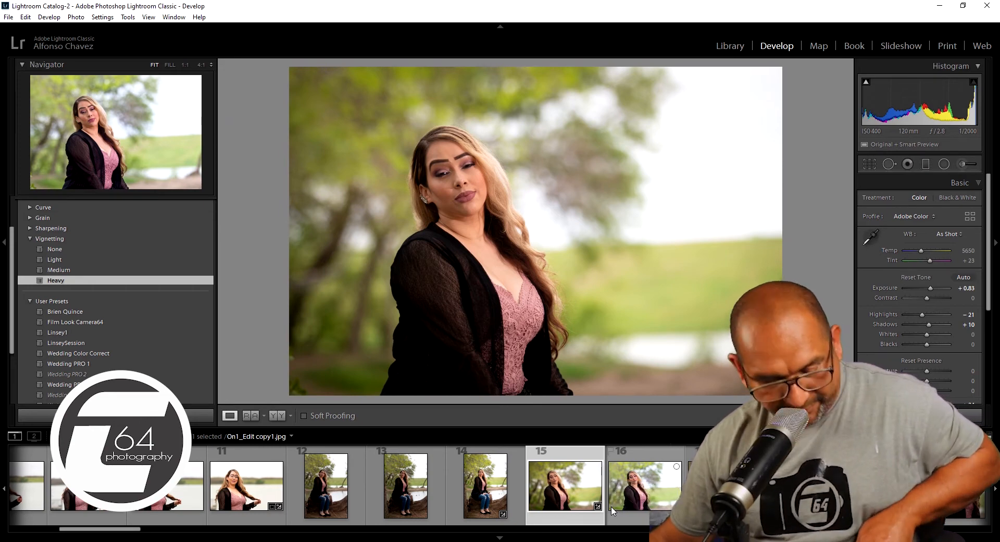
key(ctrl+alt+shift+e)
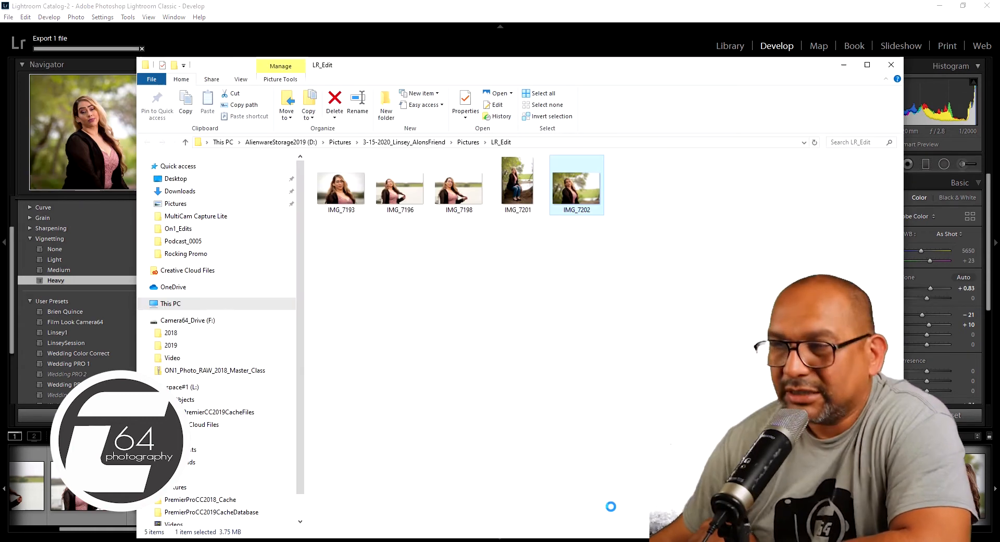
double_click(576, 195)
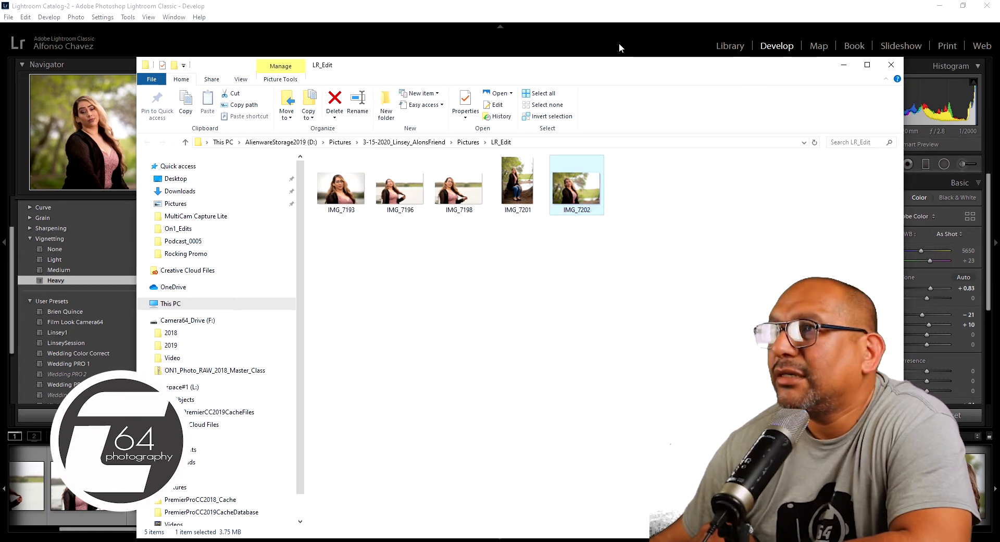
click(891, 65)
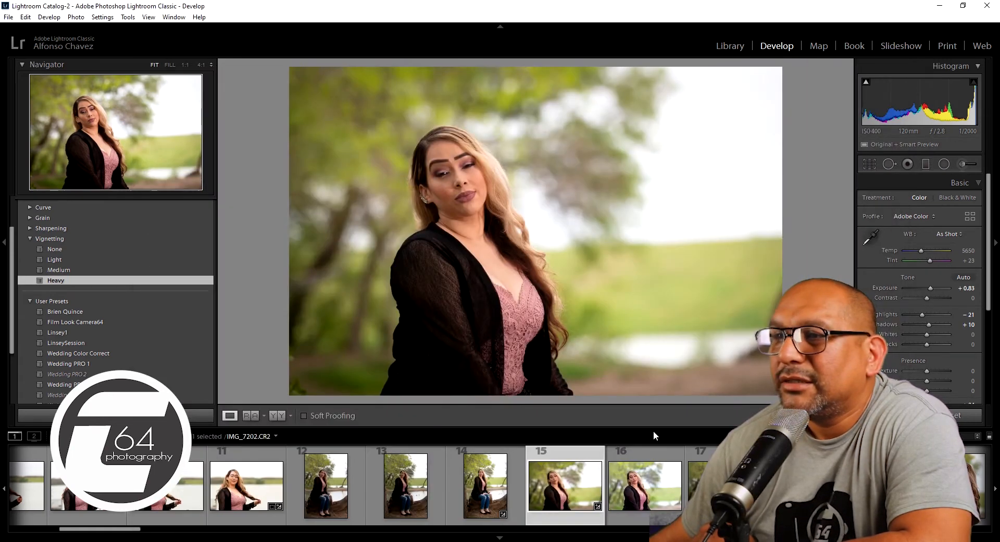
- Select the unedited photo IMG_7203 and inspect it at 1:1 magnification for focus
click(650, 496)
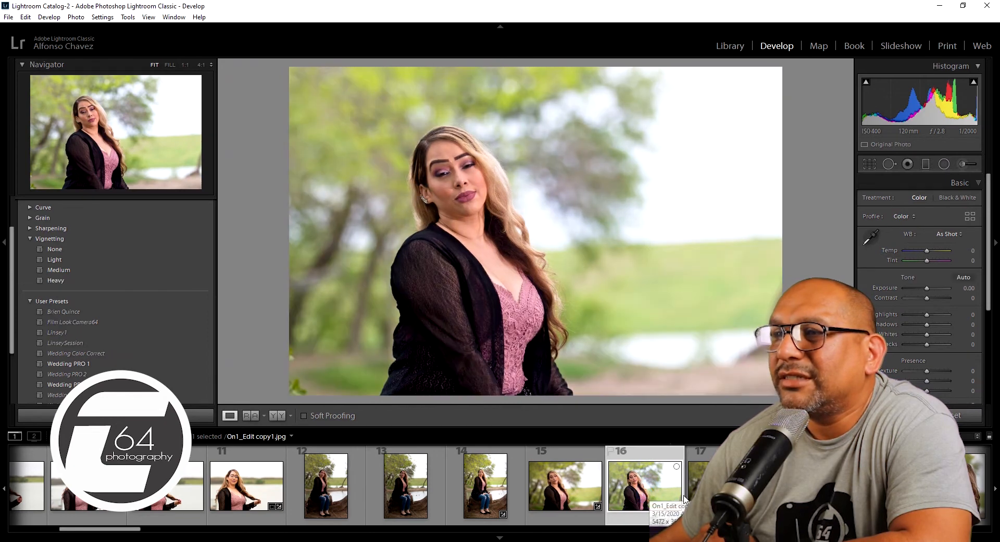
click(723, 489)
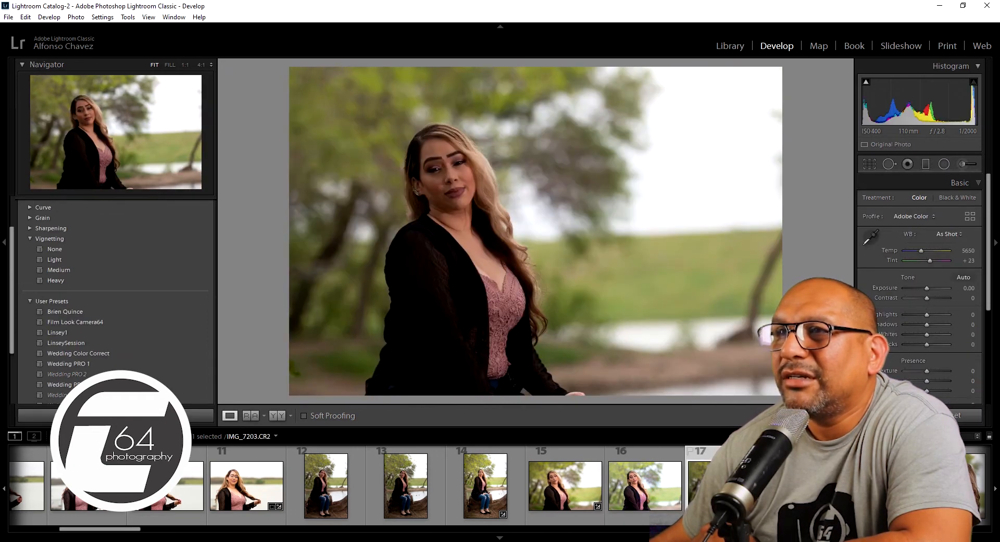
click(443, 167)
click(467, 210)
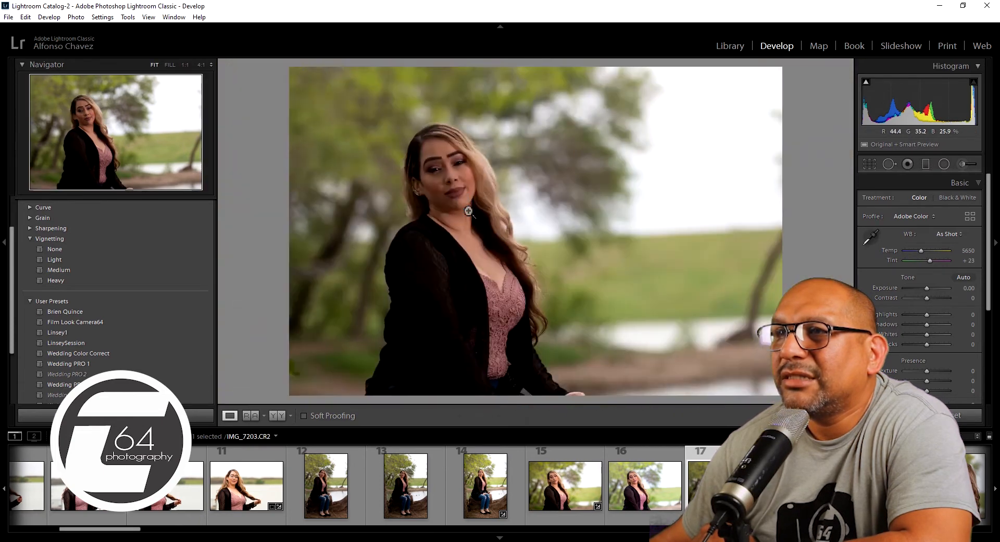
right_click(468, 209)
mouse_move(502, 215)
click(599, 182)
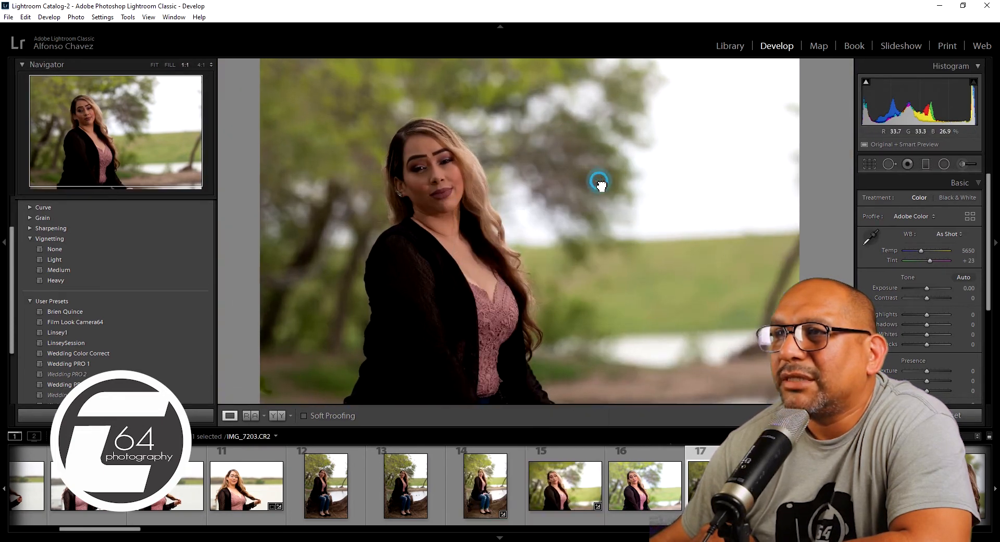
click(406, 278)
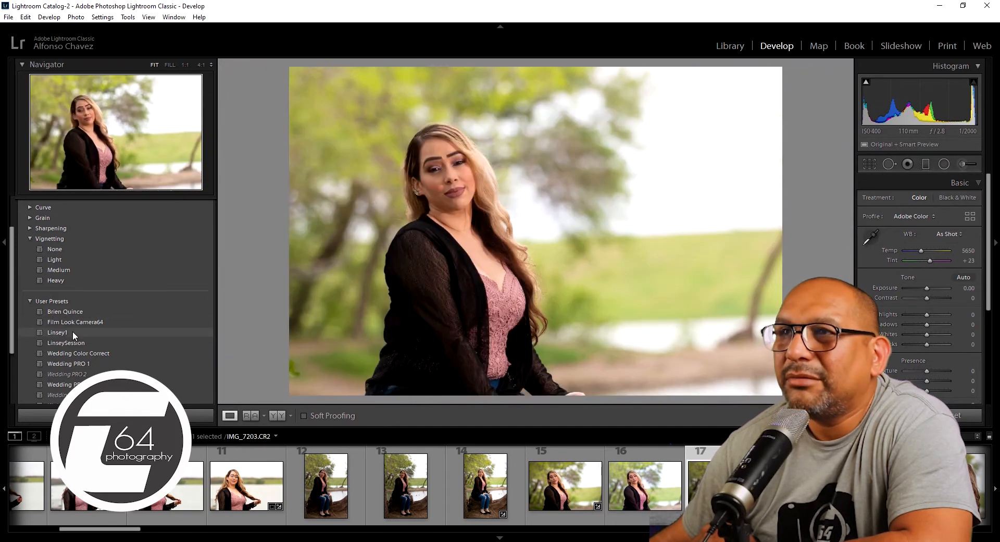
- Apply the client's numbered user preset and Heavy vignetting to IMG_7203 and export it with the previous export settings
click(73, 331)
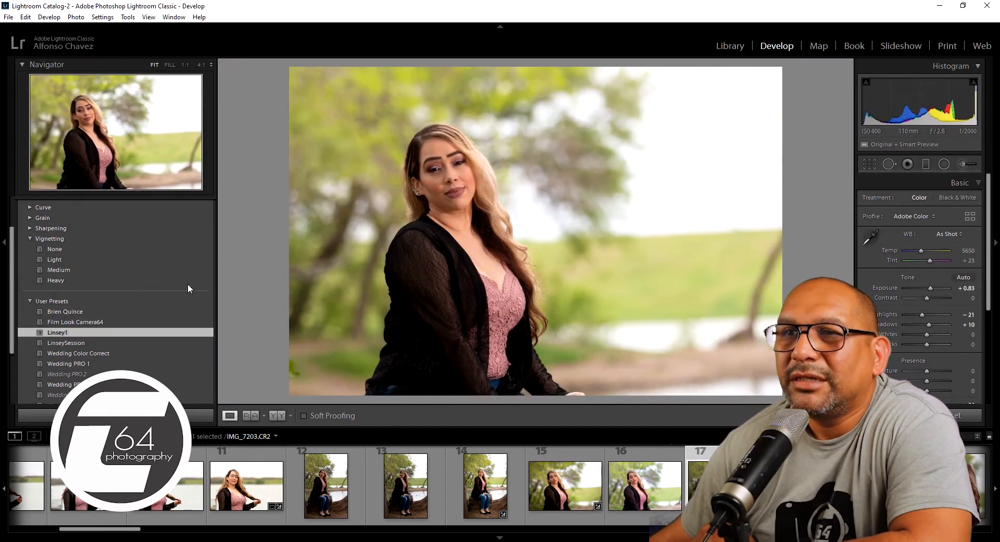
click(138, 279)
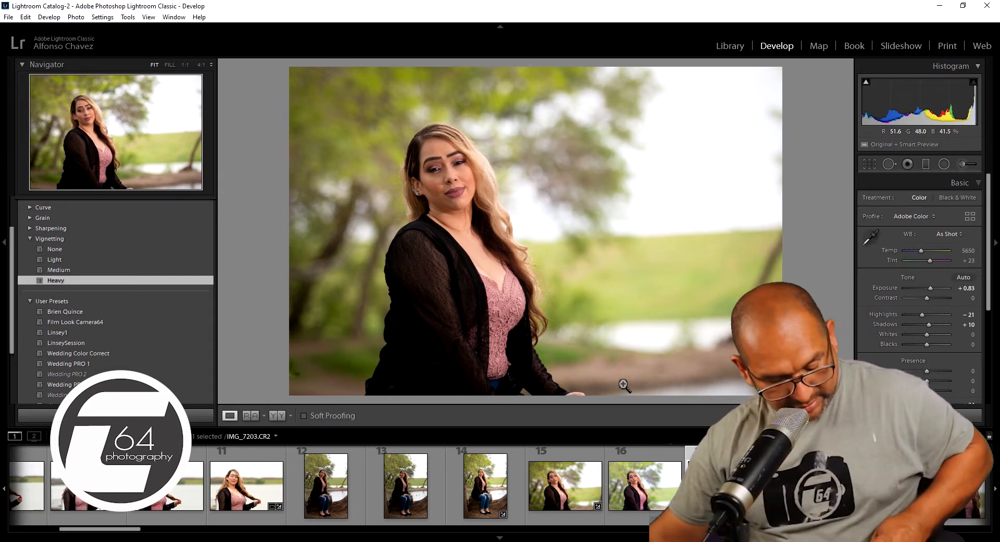
key(ctrl+alt+shift+e)
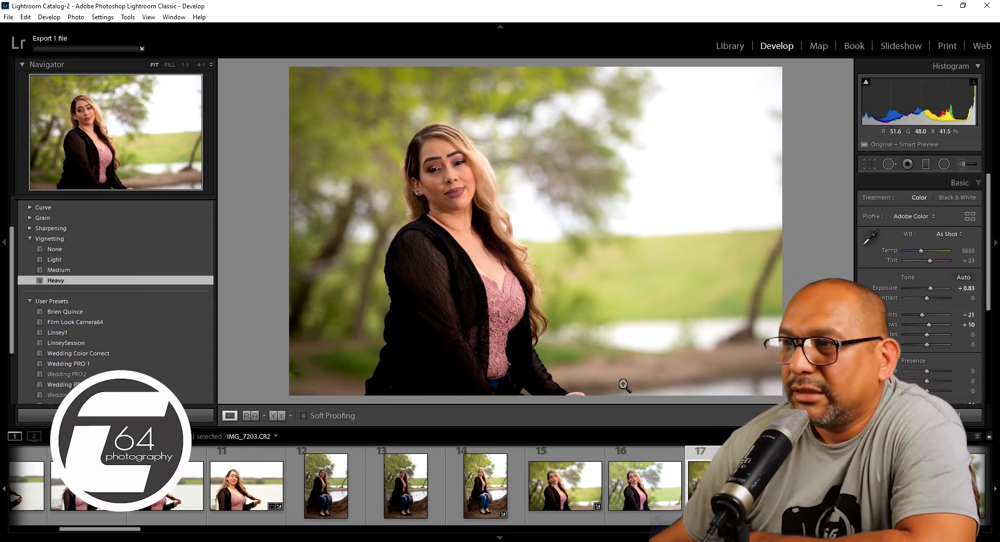
- Inspect the faces in IMG_7204 and IMG_7205 at 1:1 magnification, keeping IMG_7205 selected
scroll(625, 496, down, 5)
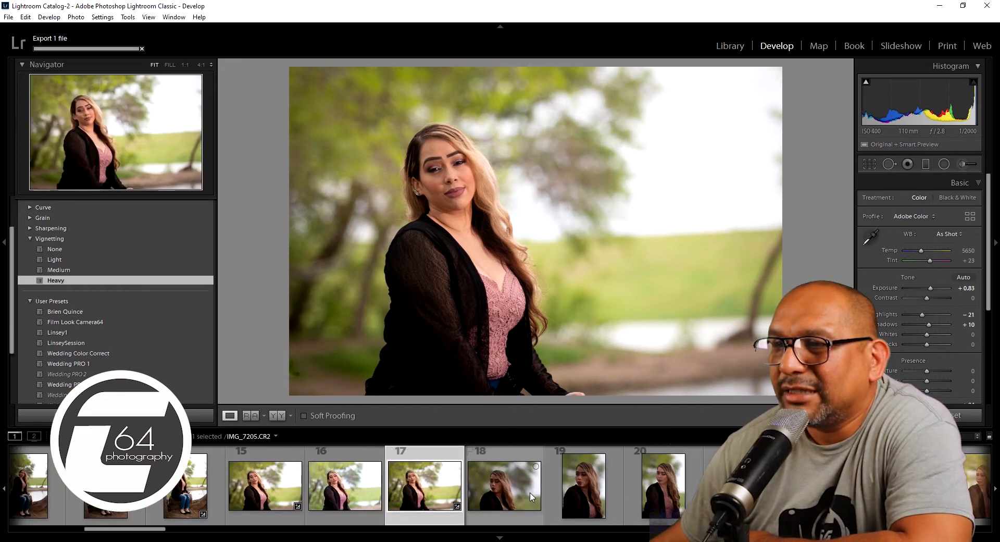
click(526, 492)
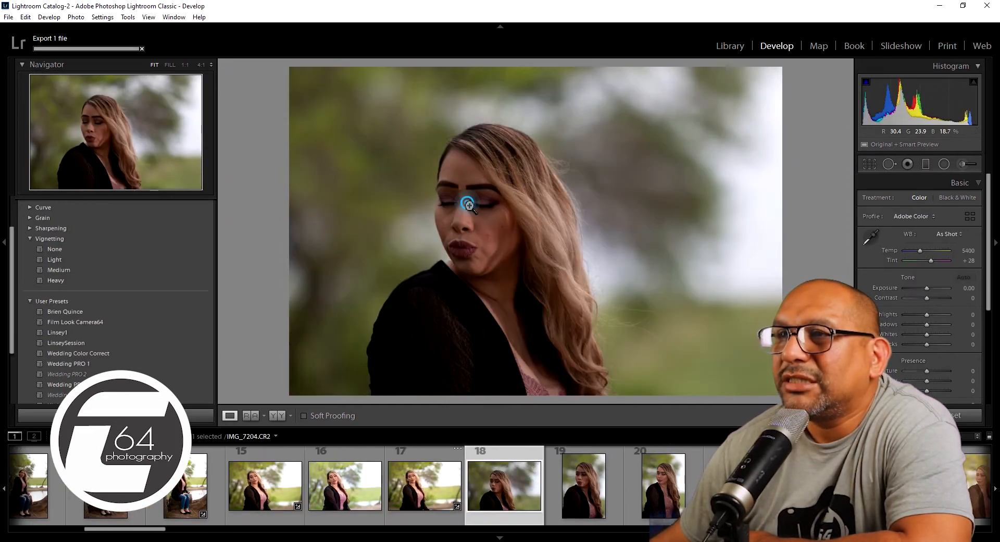
click(472, 208)
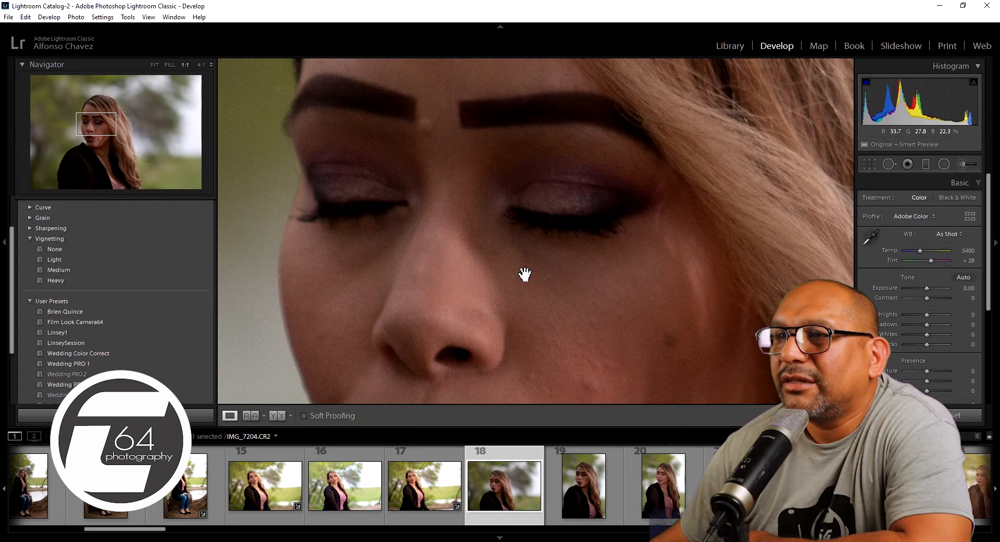
click(524, 274)
click(590, 482)
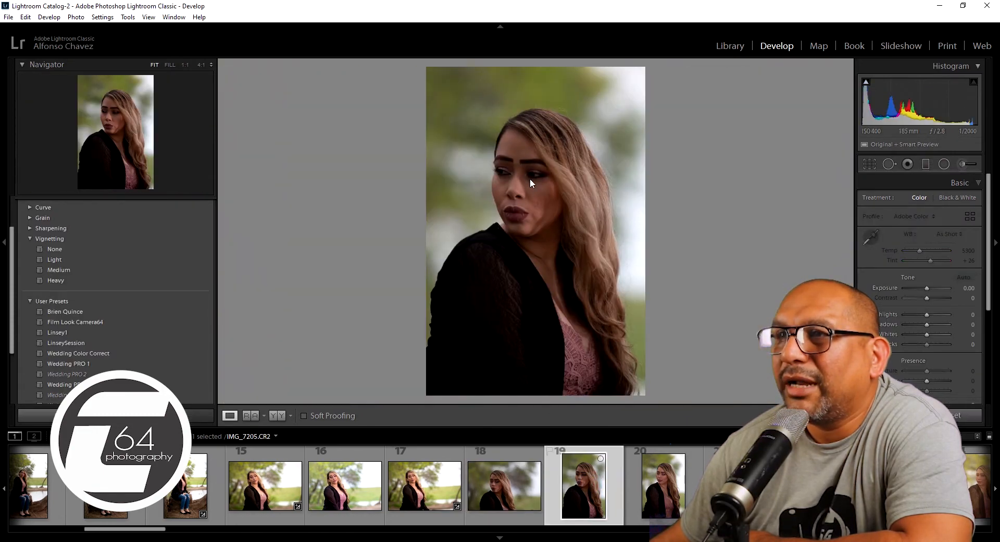
click(531, 180)
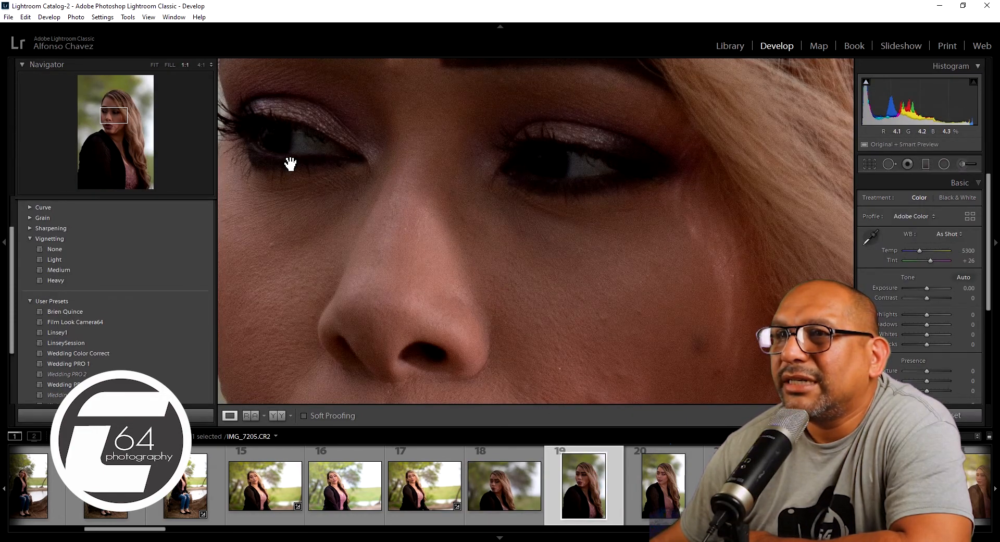
drag(311, 182, 413, 253)
click(428, 267)
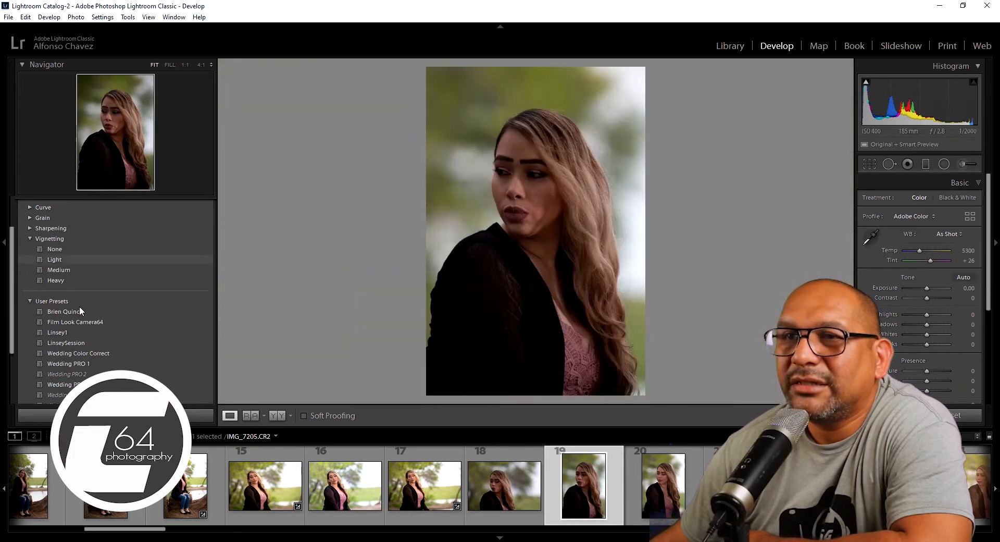
- Apply the client's numbered user preset and Heavy vignetting to IMG_7205 and export it with the previous export settings
click(83, 334)
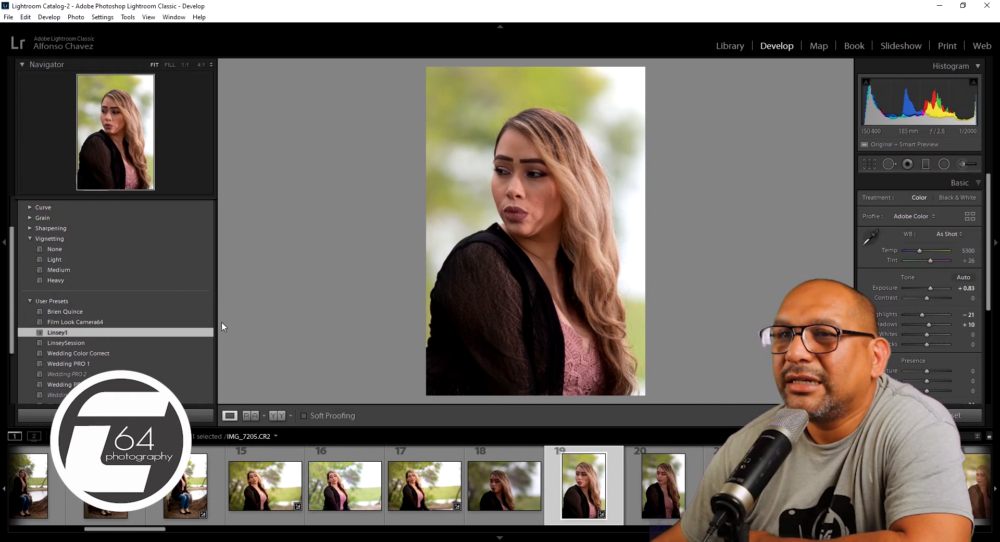
click(179, 281)
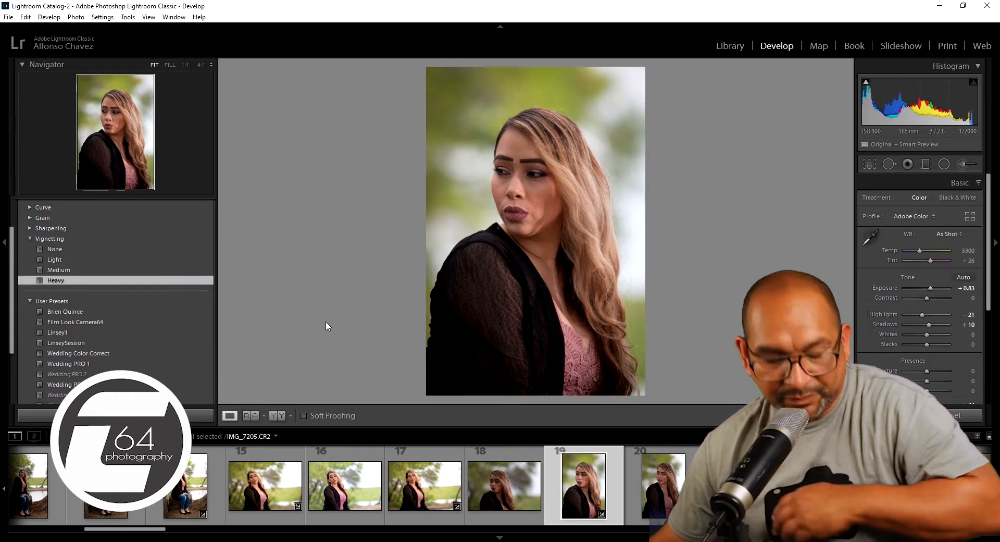
key(ctrl+alt+shift+e)
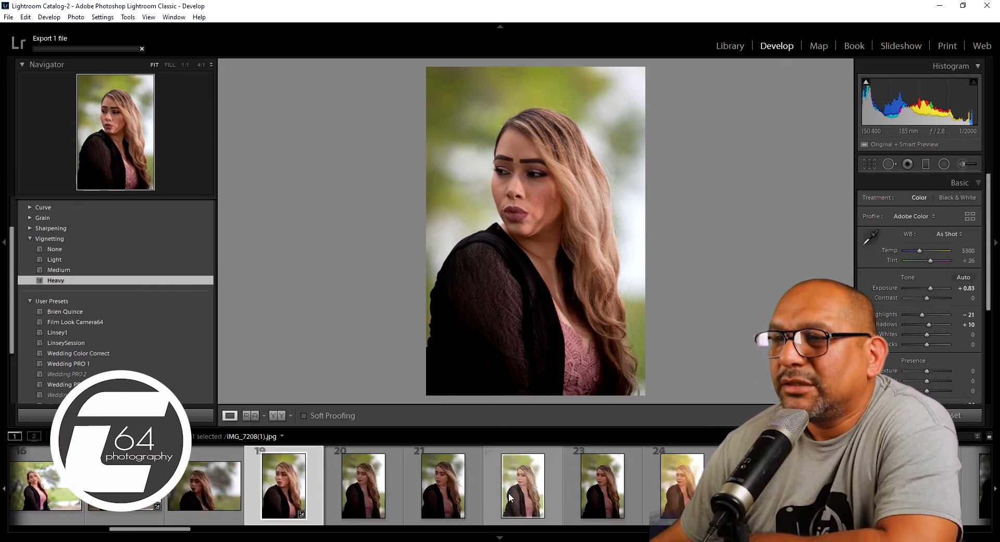
- Compare the focus on the faces in IMG_7206 and IMG_7207 at 1:1 magnification and return to IMG_7206
click(377, 492)
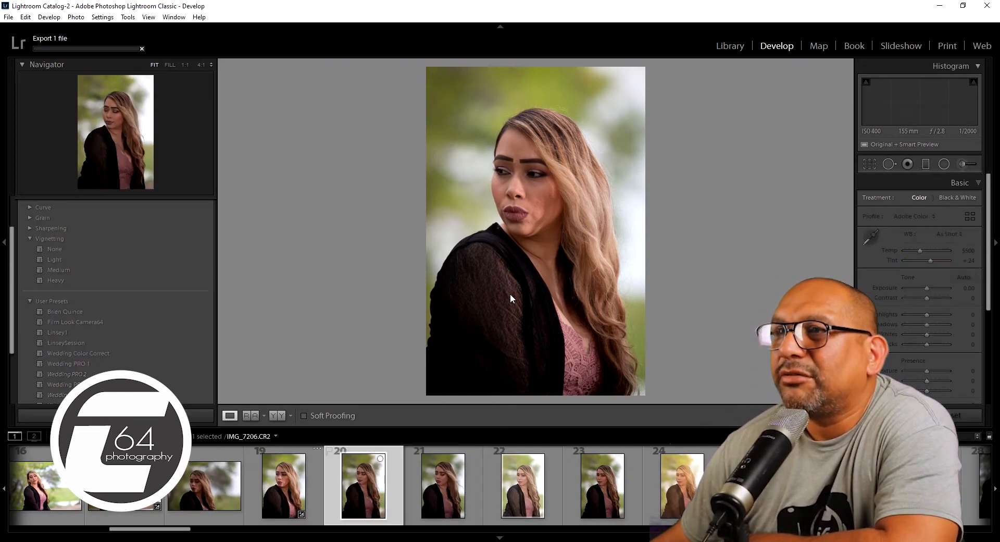
click(529, 179)
click(531, 279)
click(441, 478)
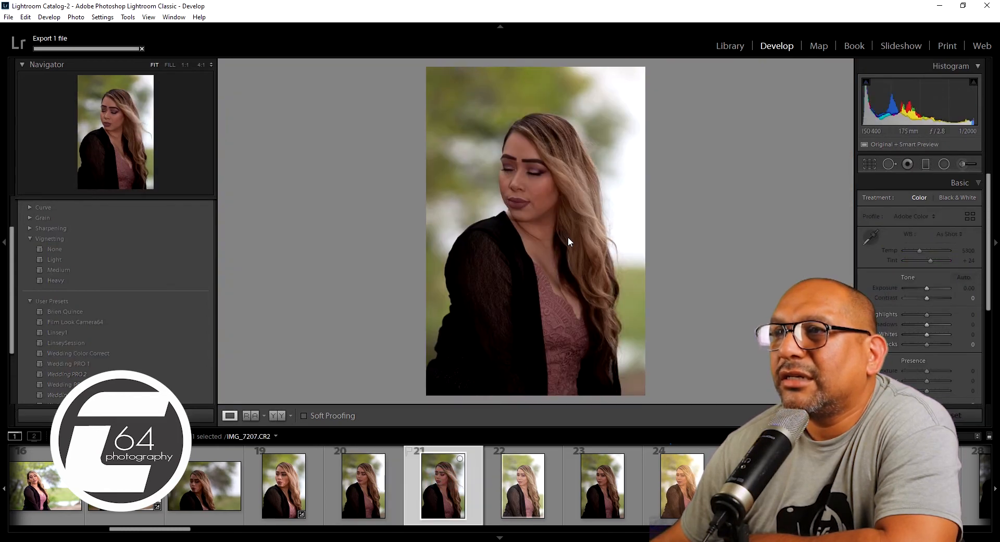
click(538, 188)
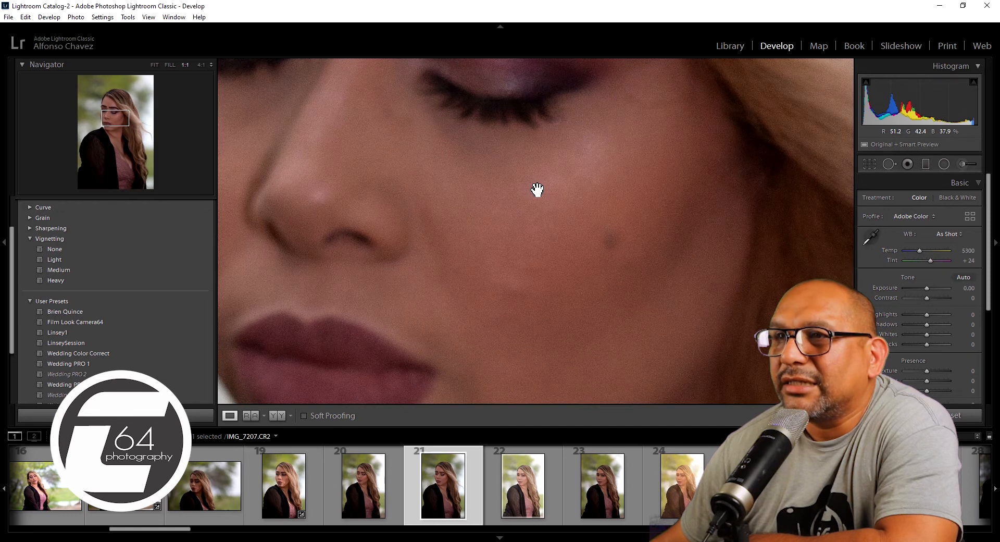
click(531, 203)
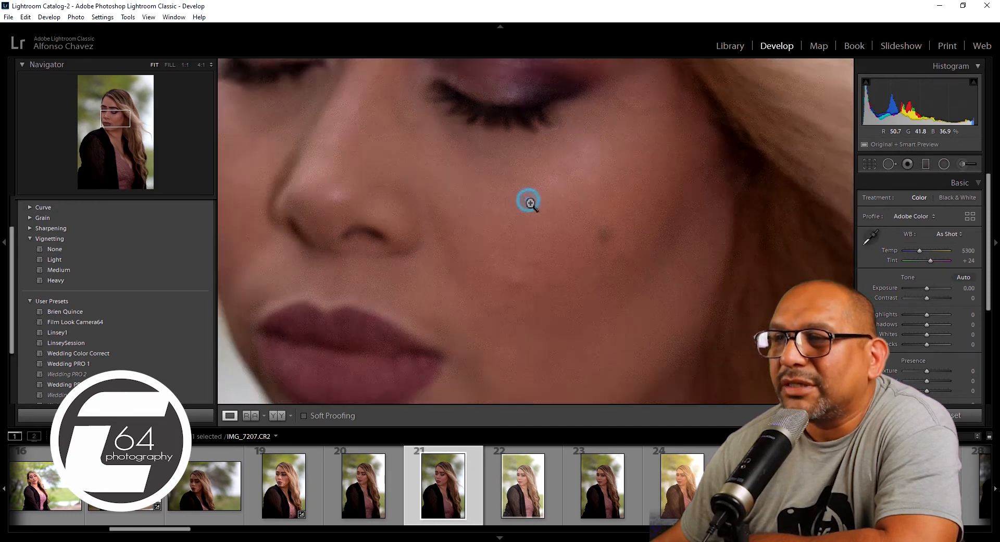
click(401, 486)
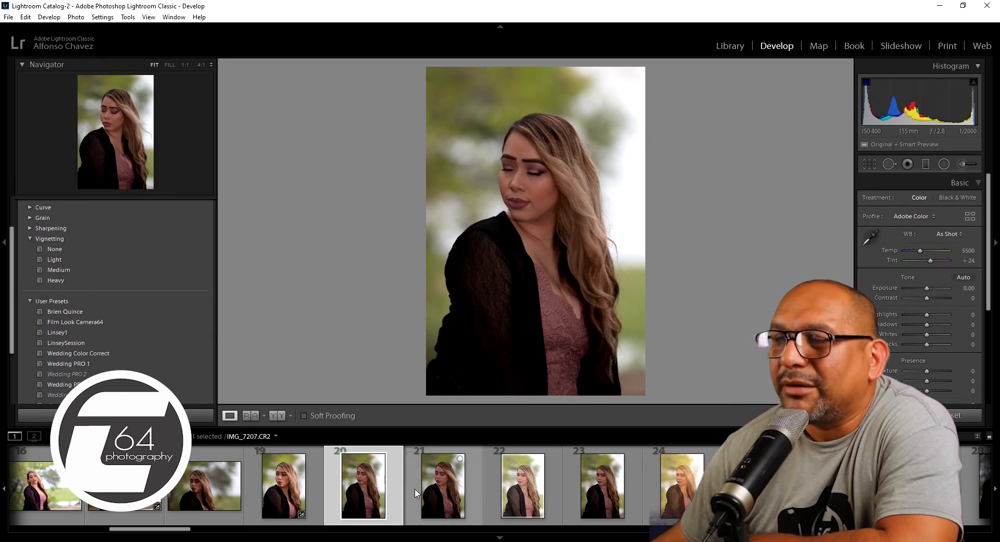
- Inspect the face in IMG_7207 at 1:1 magnification and view the edited copy IMG_7208(1).jpg
click(415, 492)
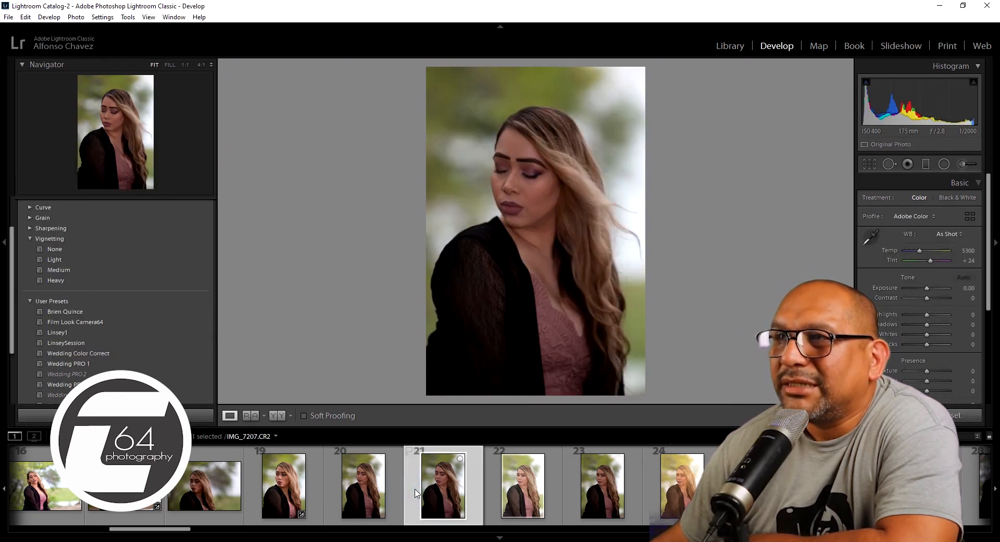
click(531, 170)
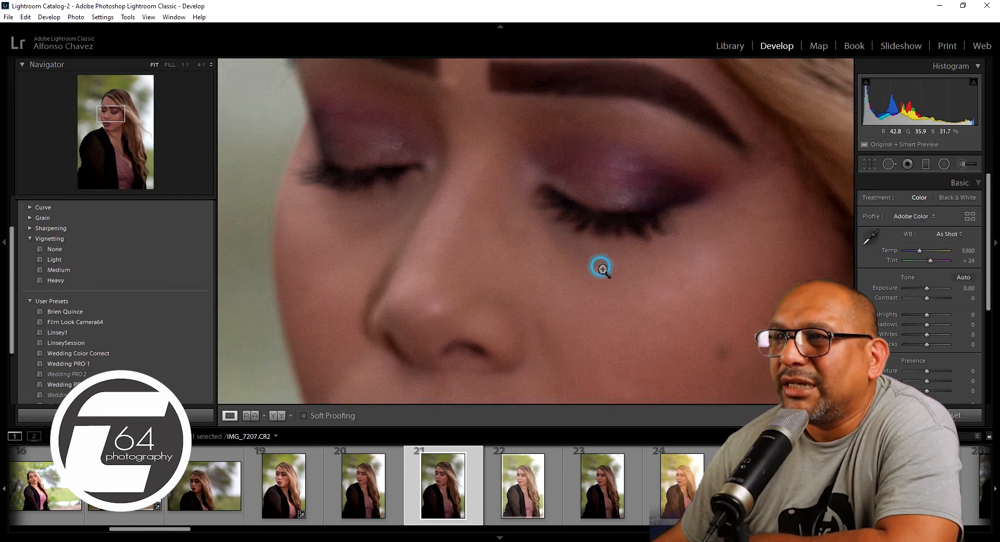
click(598, 267)
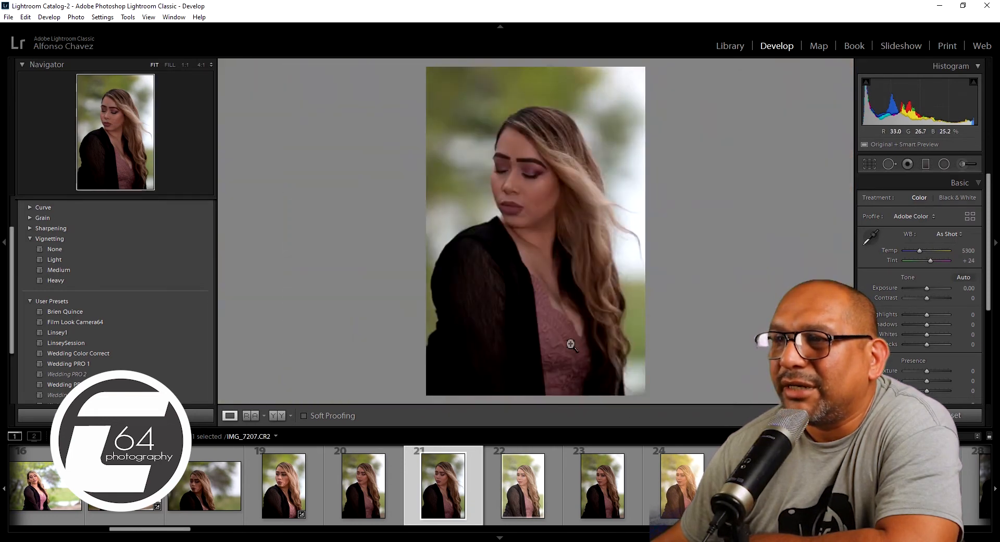
click(529, 500)
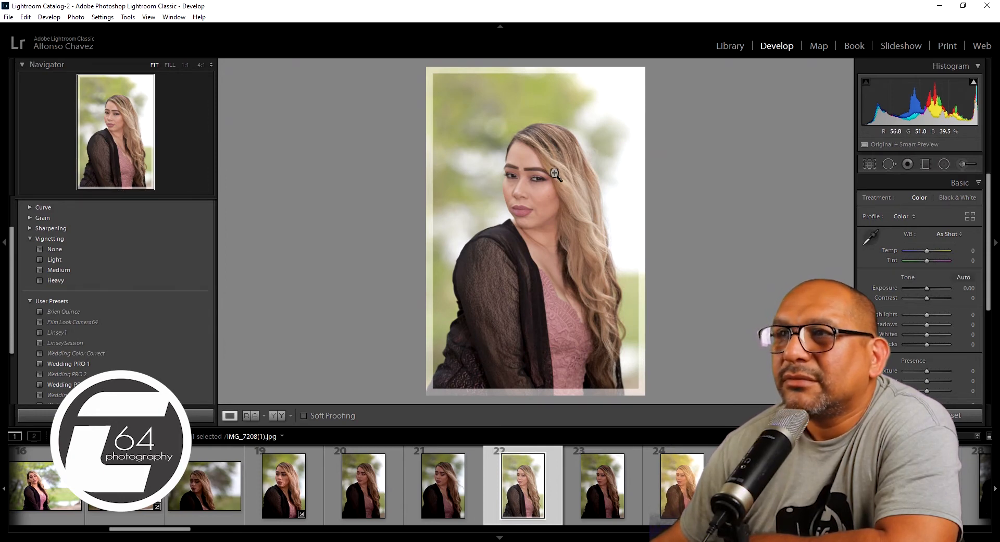
- Check the focus on the face in IMG_7208.CR2, then apply the client's numbered user preset and Heavy vignetting to it
click(605, 486)
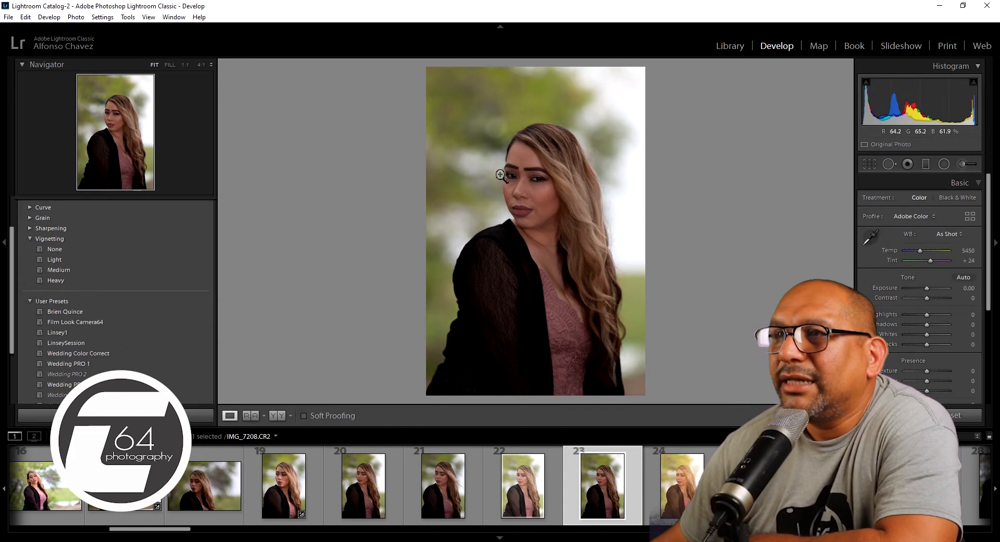
click(500, 175)
drag(552, 277, 422, 268)
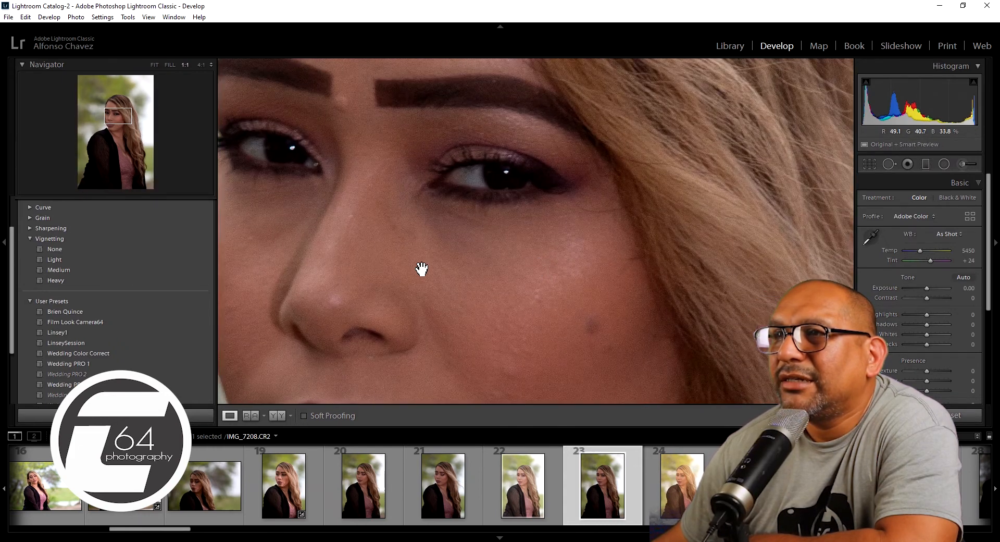
click(514, 202)
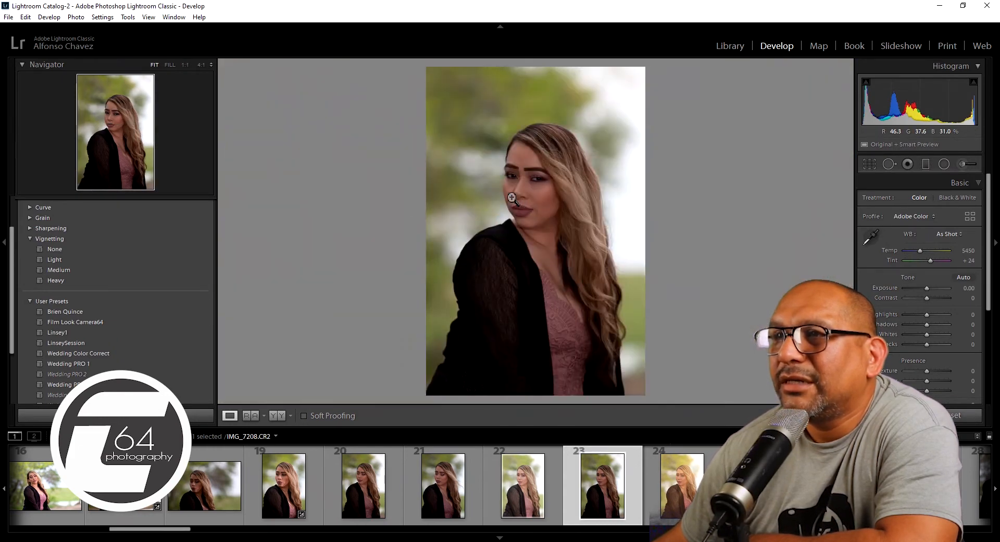
click(158, 332)
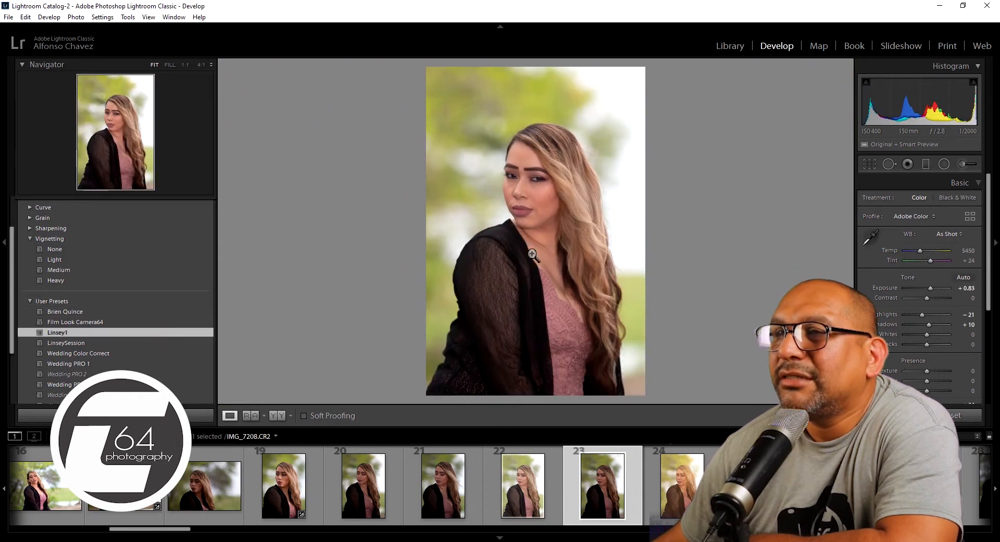
click(152, 280)
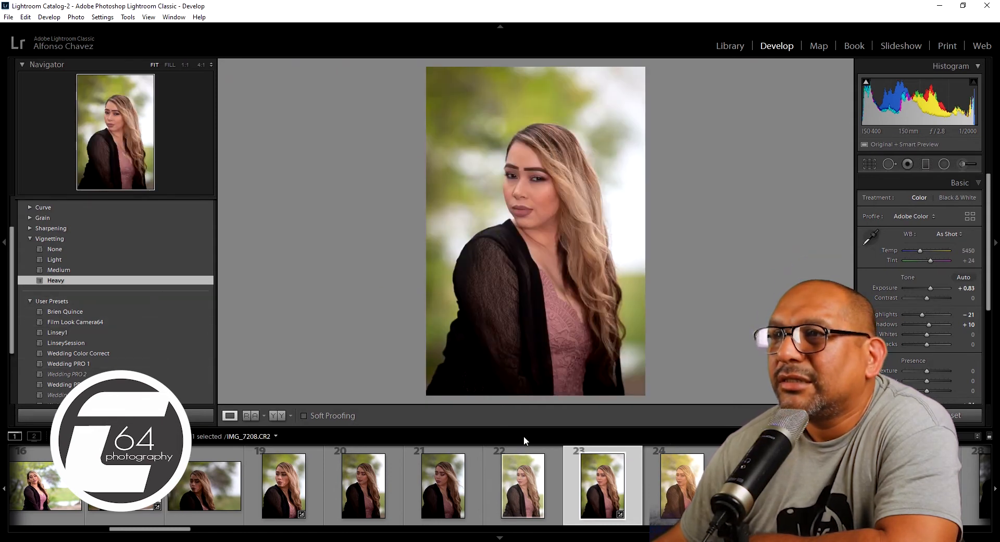
- Check the face in IMG_7209 up close and paste the copied develop settings onto the photo
click(682, 485)
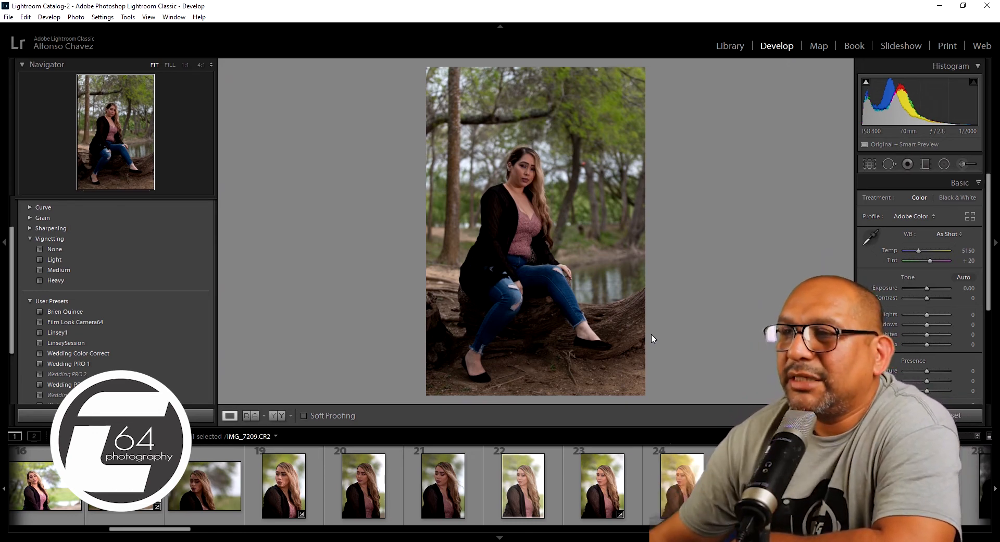
click(540, 181)
click(542, 236)
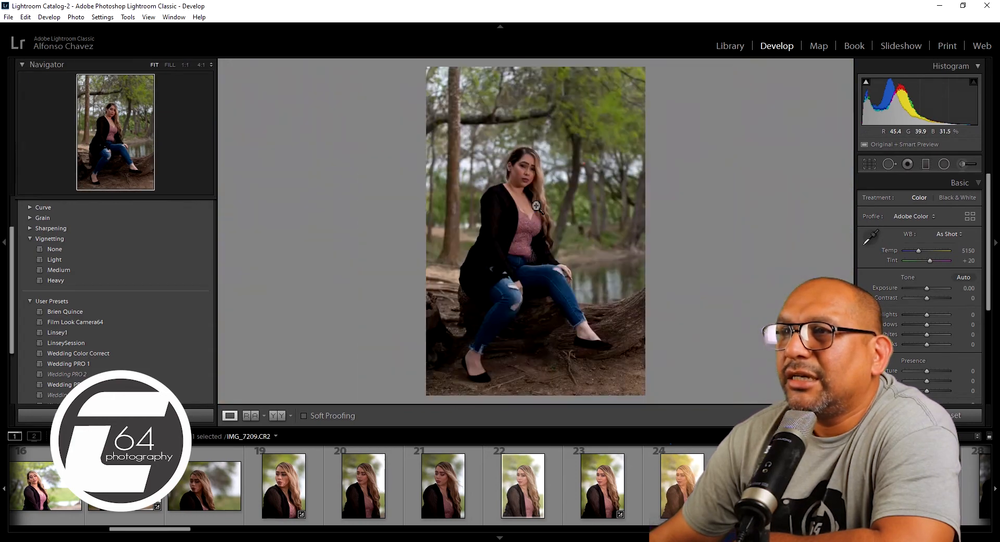
right_click(536, 205)
mouse_move(599, 209)
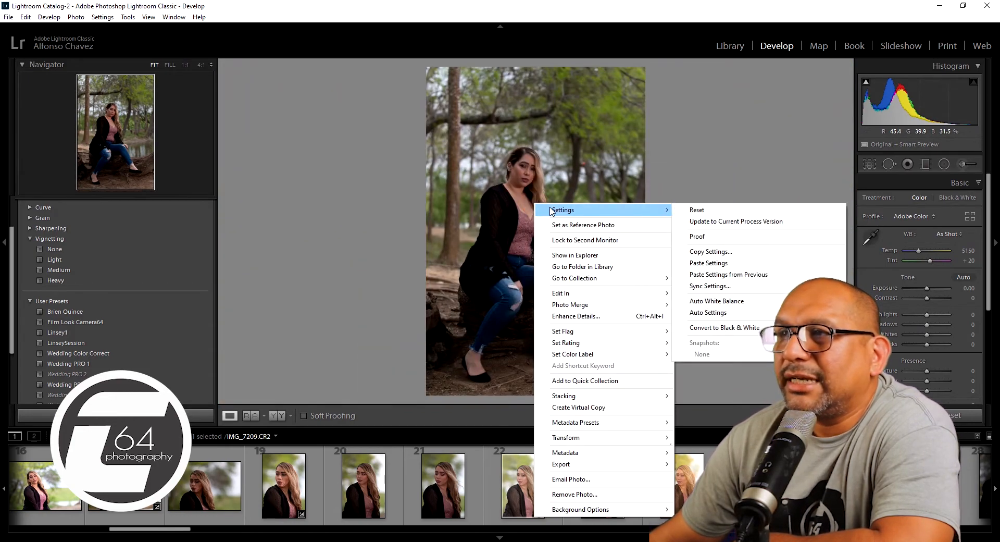
click(720, 264)
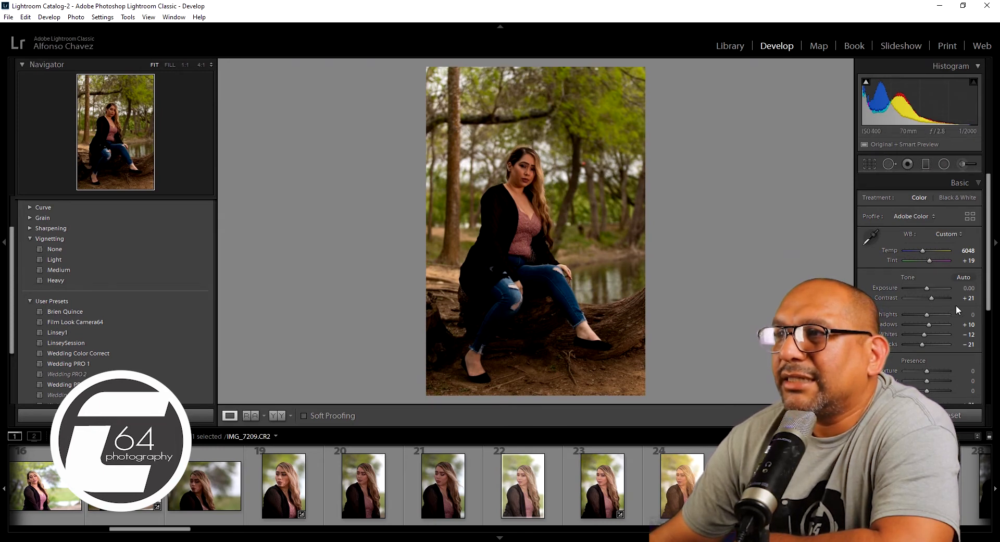
- Set IMG_7209's Exposure to +0.60 and its white balance Temp to 5691, checking the skin tones at 1:1
drag(927, 289, 932, 292)
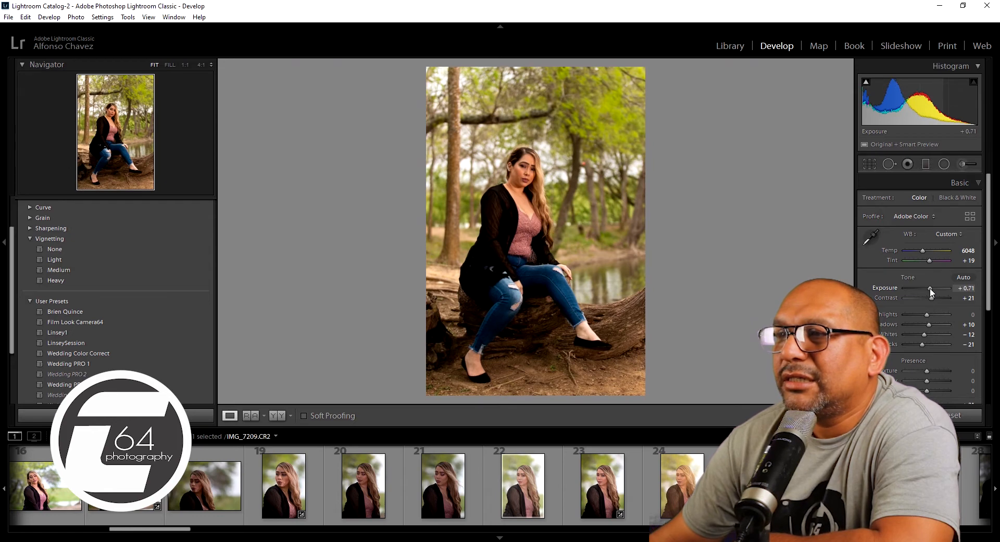
click(500, 174)
click(548, 261)
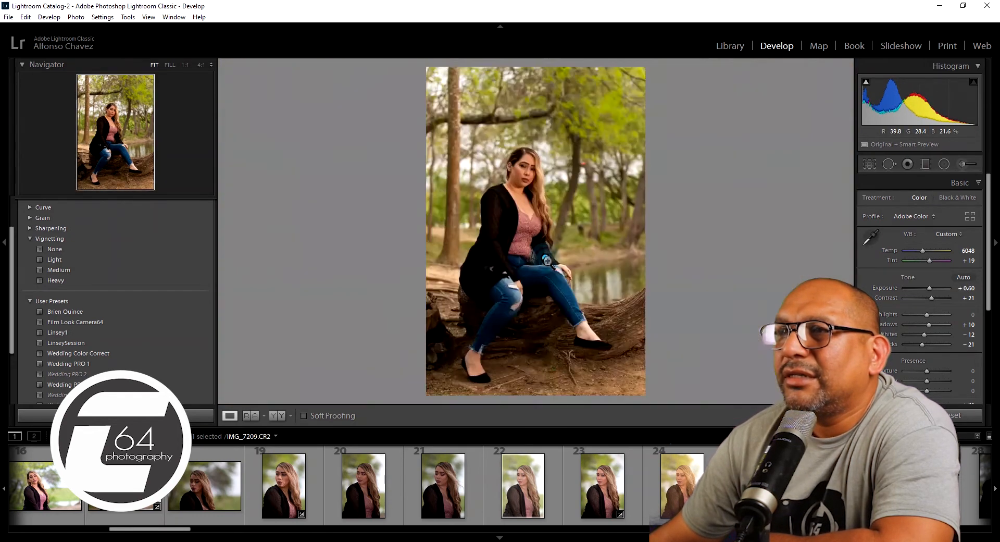
click(521, 168)
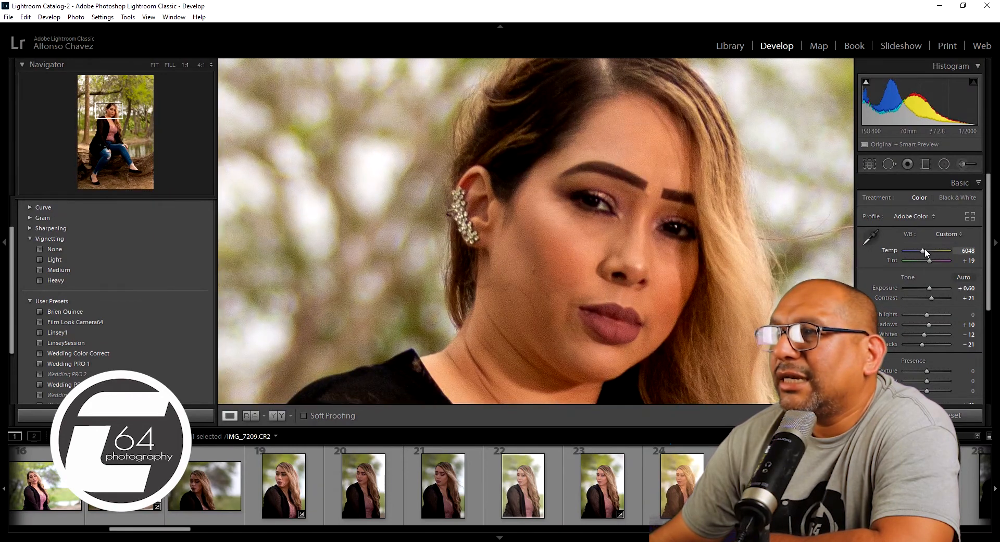
drag(924, 248, 921, 249)
click(718, 235)
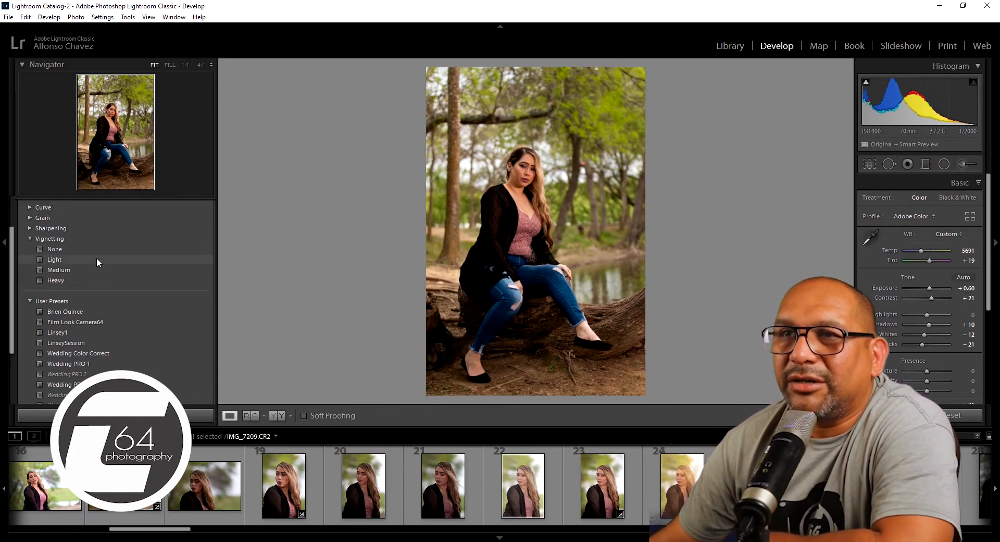
- Save IMG_7209's adjustments as a develop preset in User Presets, named with the client's first name followed by "InShade"
scroll(96, 258, up, 2)
click(207, 203)
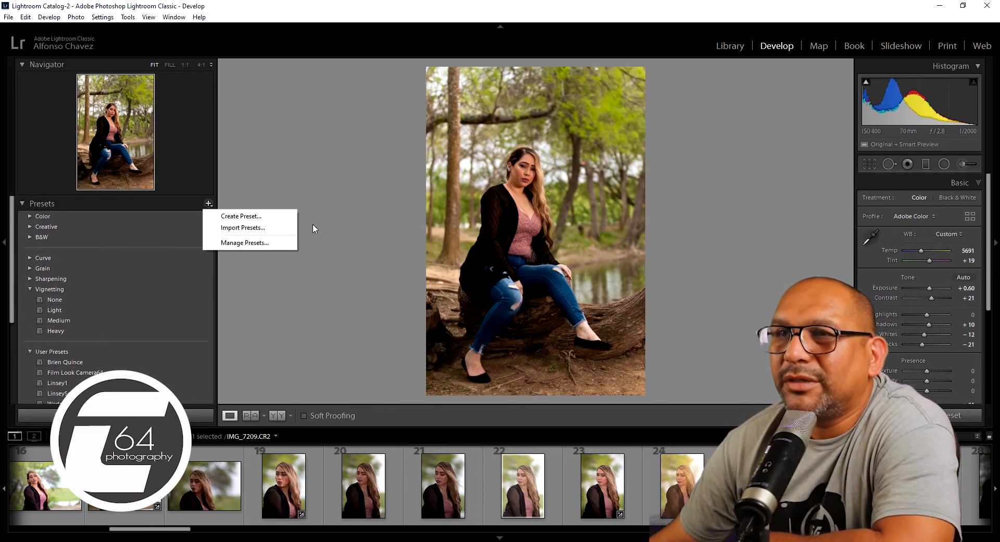
click(233, 215)
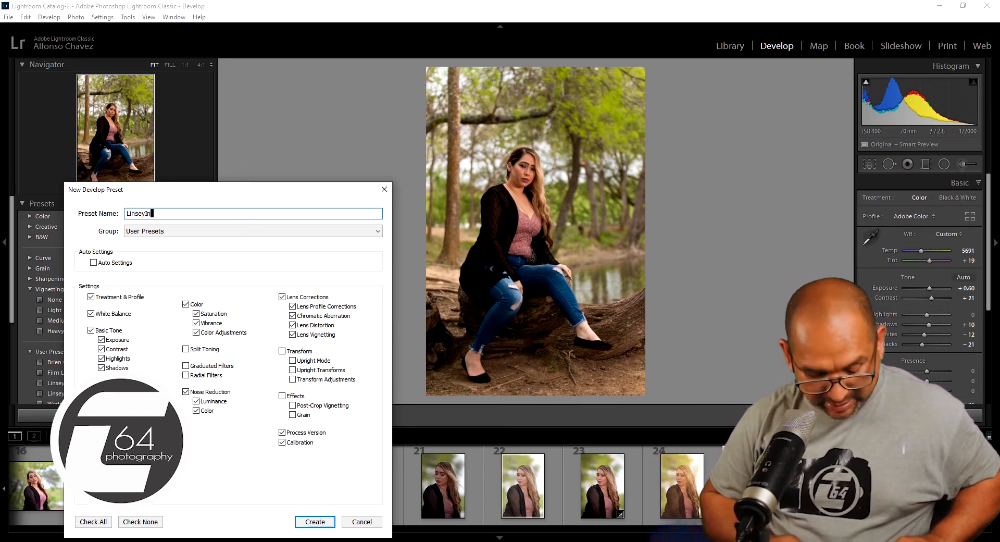
text(ade)
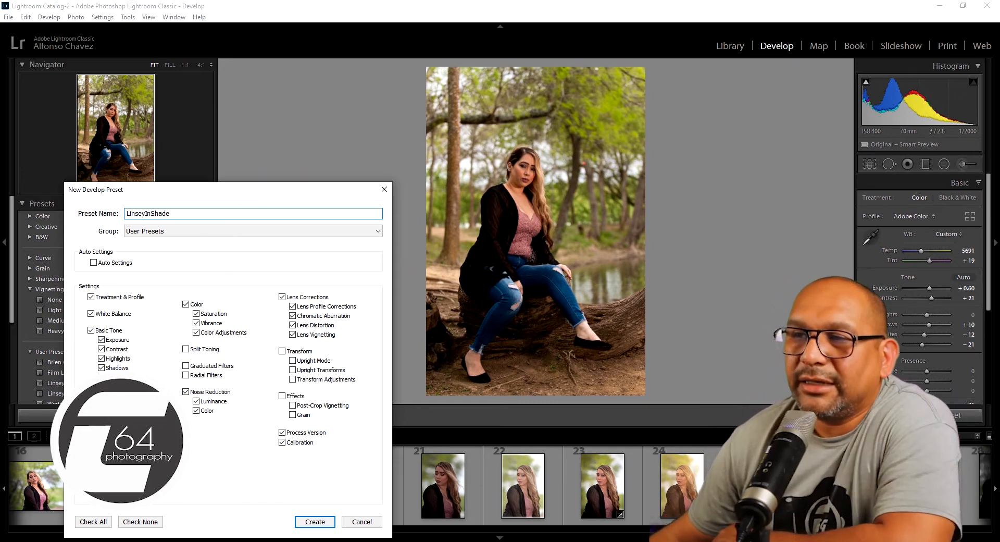
click(314, 522)
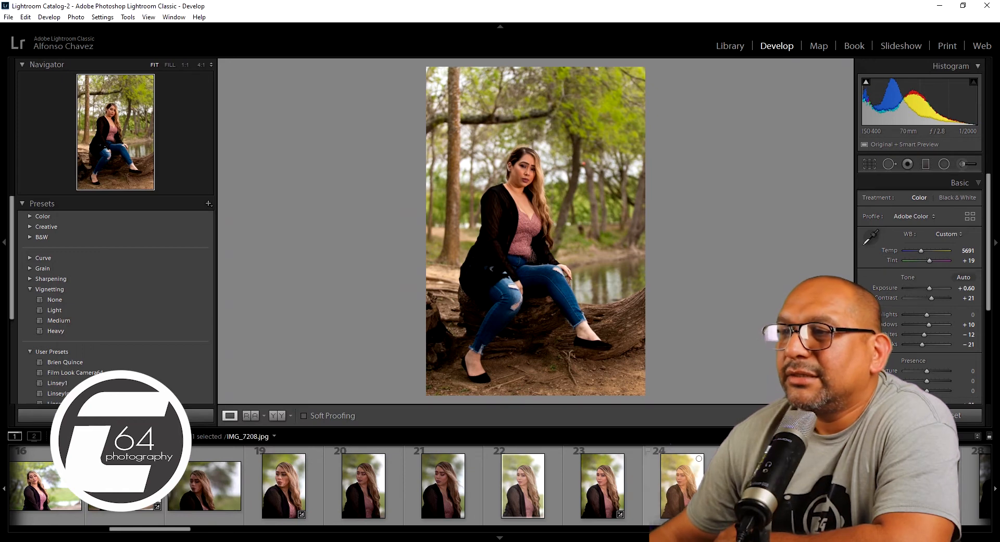
- Check the face in IMG_7210, paste the copied develop settings onto the photo, and set its Exposure to +0.83
scroll(547, 521, down, 3)
click(573, 487)
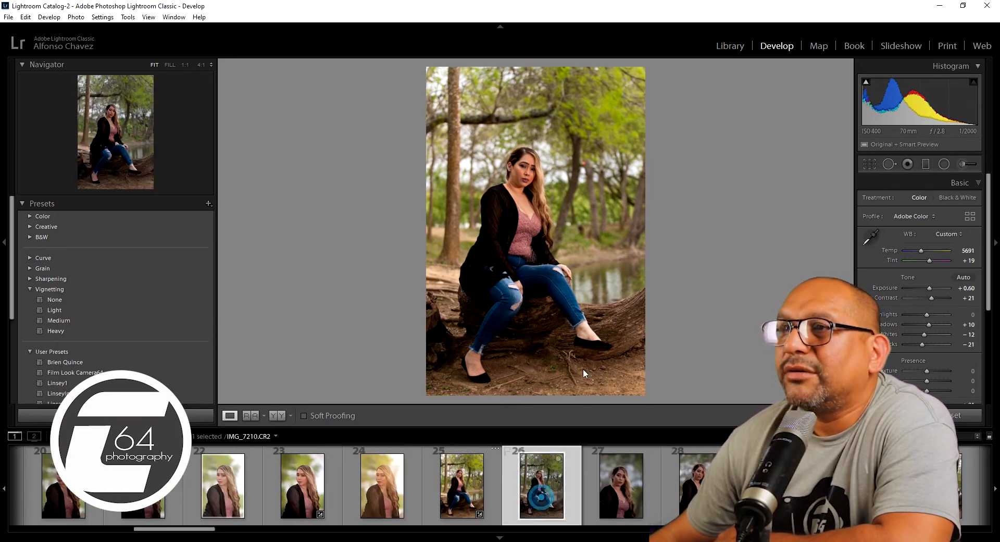
click(524, 175)
click(541, 209)
right_click(551, 208)
mouse_move(578, 212)
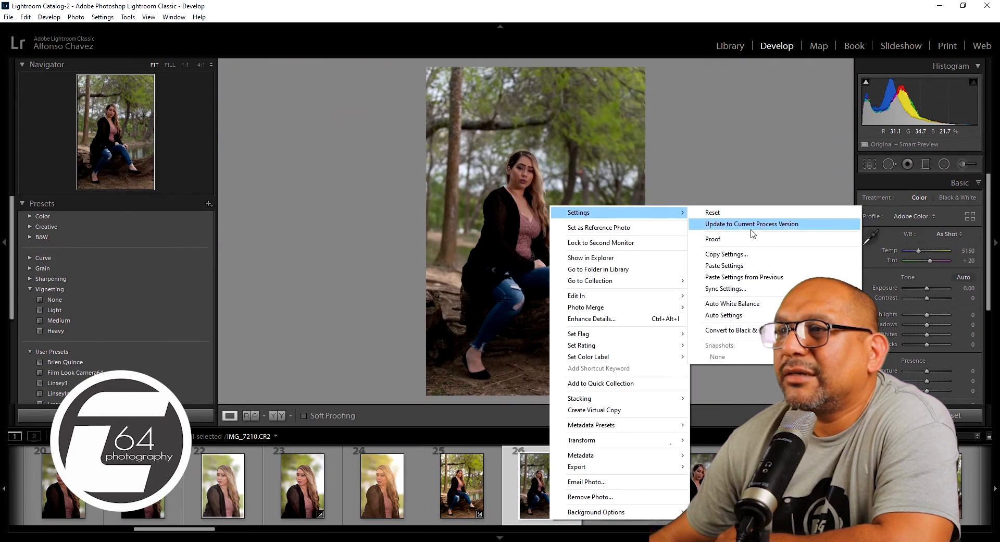
click(760, 266)
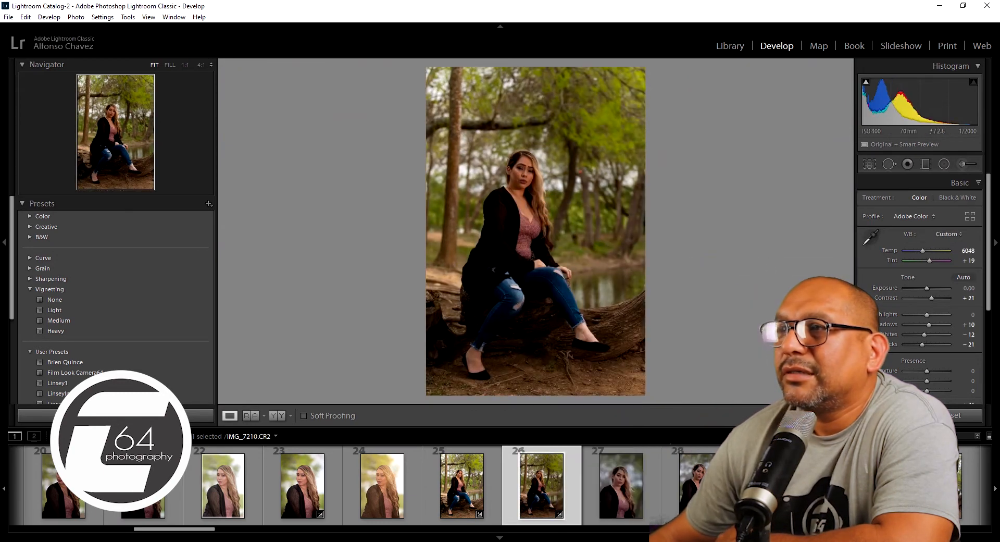
drag(926, 288, 930, 288)
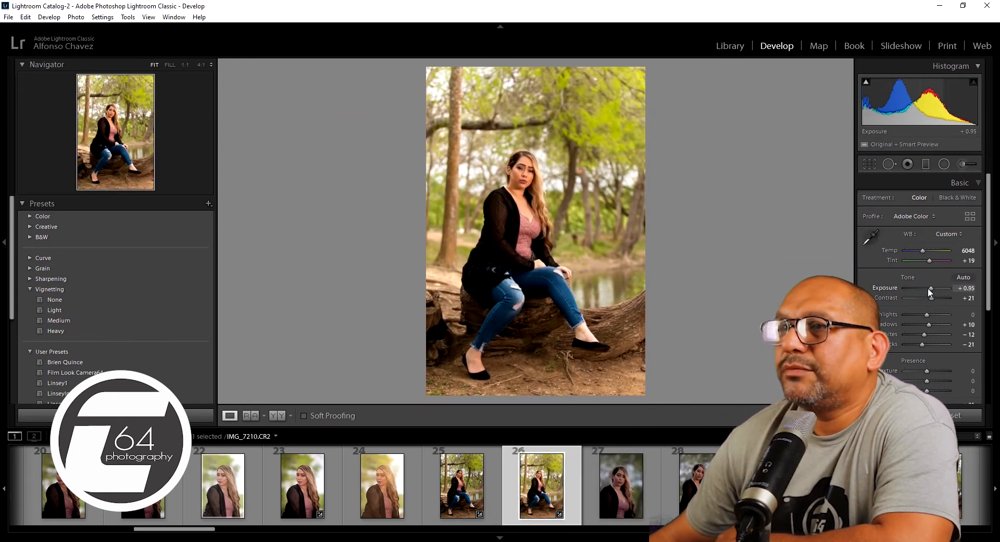
drag(928, 288, 926, 289)
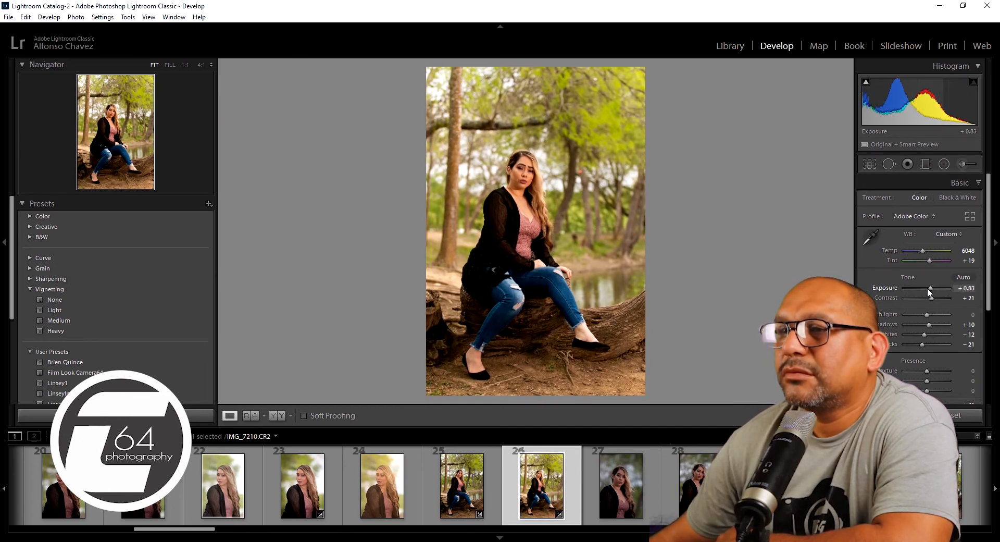
- Check the face in IMG_7211, paste the copied develop settings onto the photo, and set its Exposure to +1.07
click(636, 474)
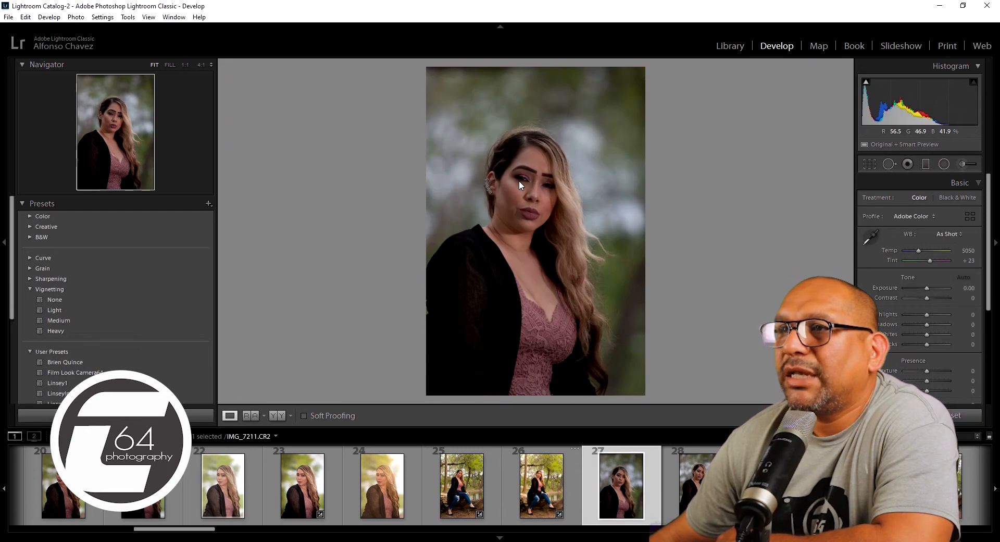
click(519, 180)
click(541, 201)
right_click(542, 196)
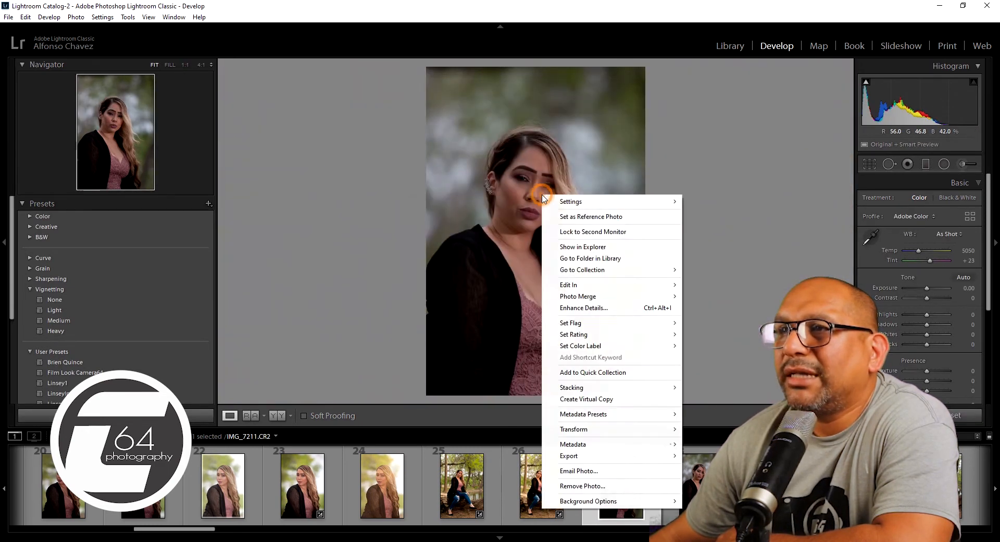
mouse_move(558, 202)
click(714, 255)
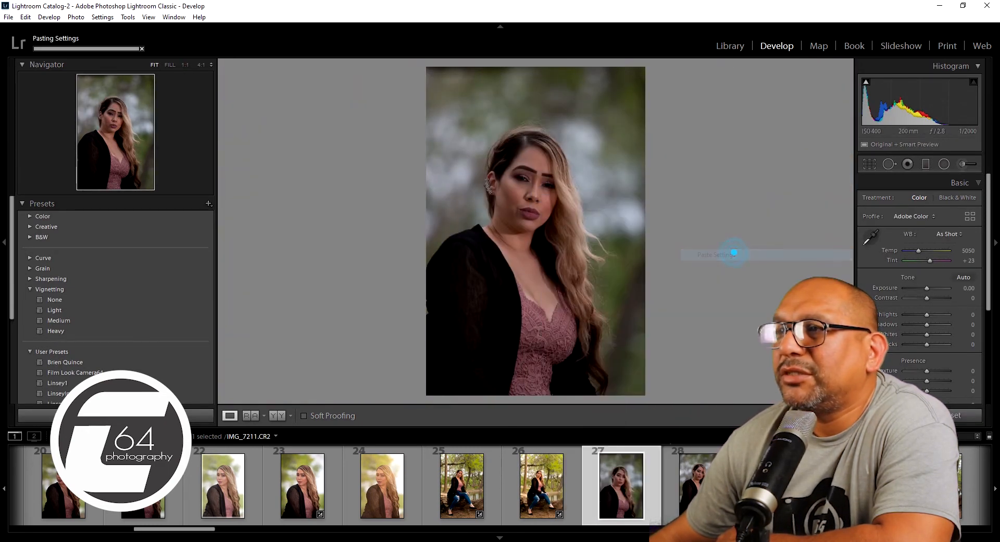
drag(928, 287, 933, 286)
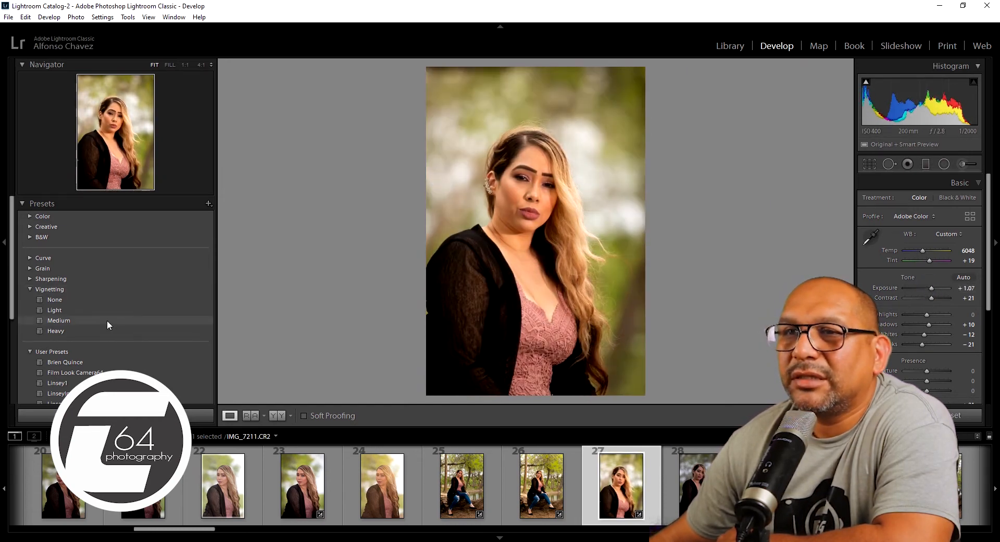
- Apply the Heavy vignetting preset to IMG_7211 and inspect the face at 1:1 magnification
click(111, 334)
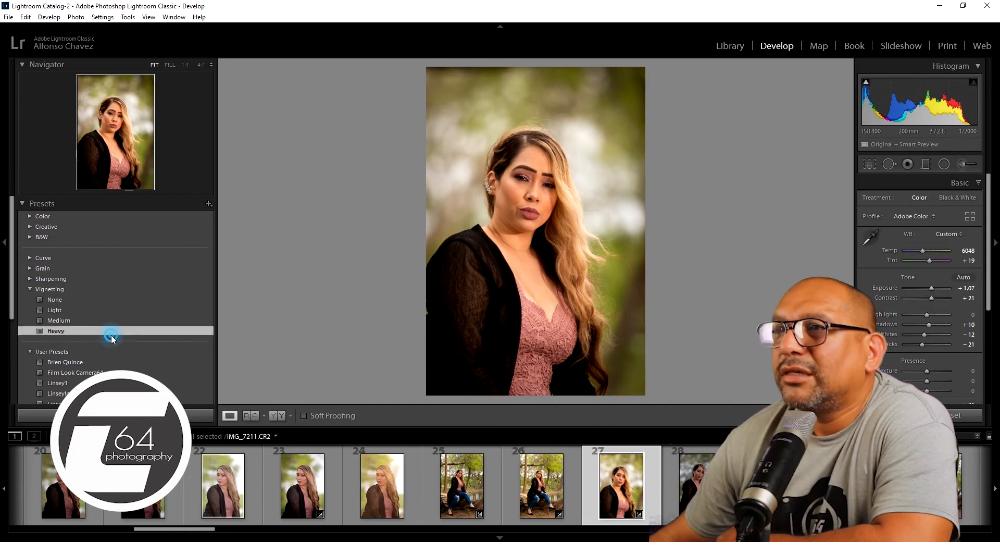
click(530, 180)
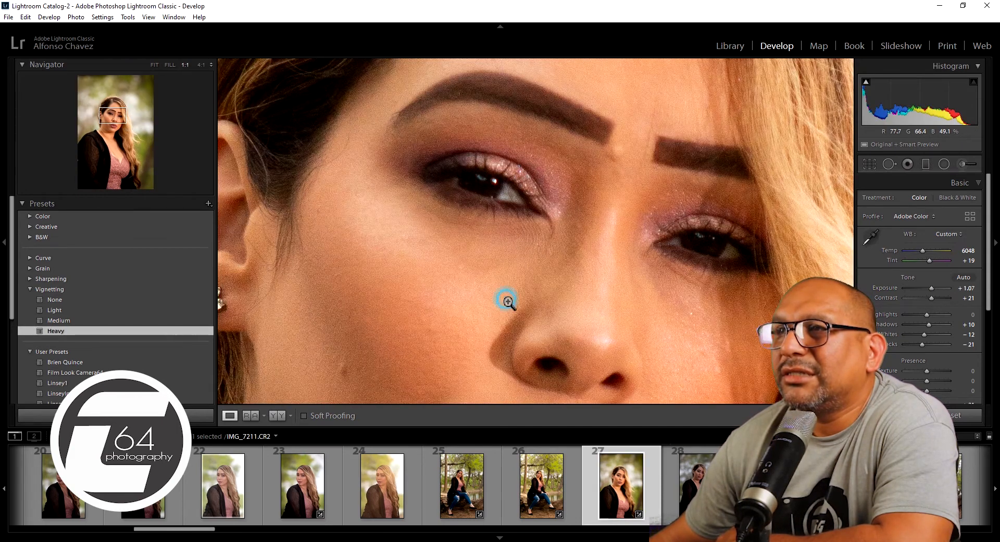
click(506, 300)
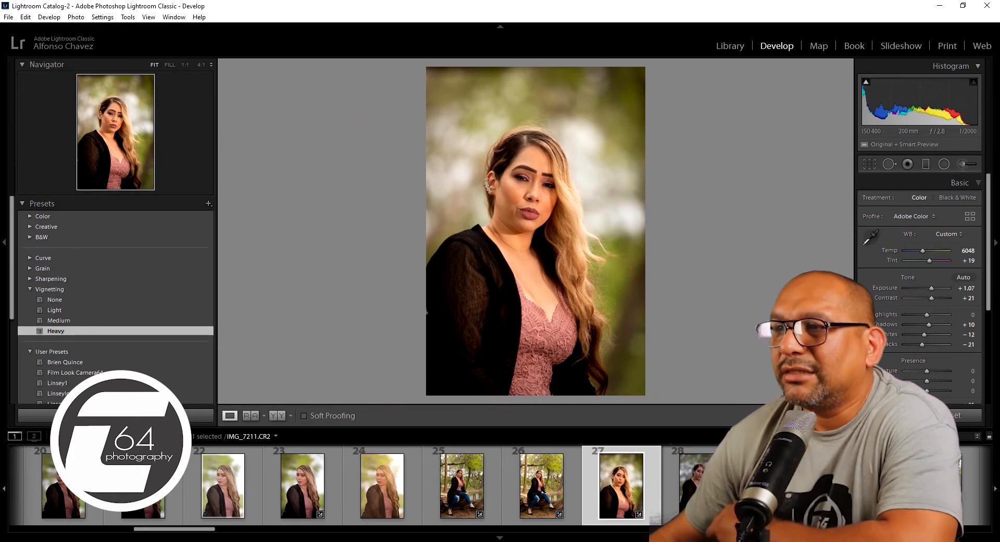
- Paste the copied develop settings onto IMG_7212
click(687, 485)
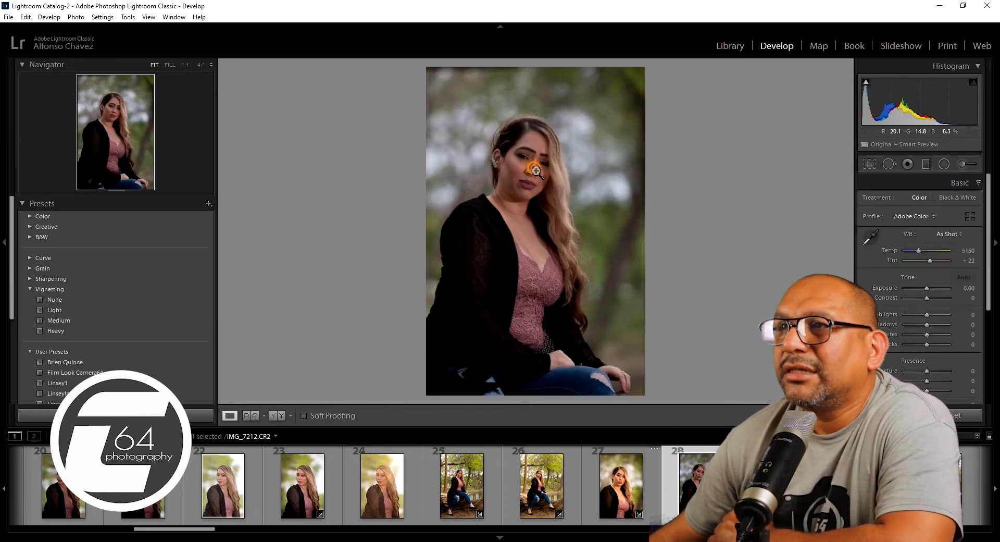
right_click(535, 171)
mouse_move(625, 173)
click(721, 229)
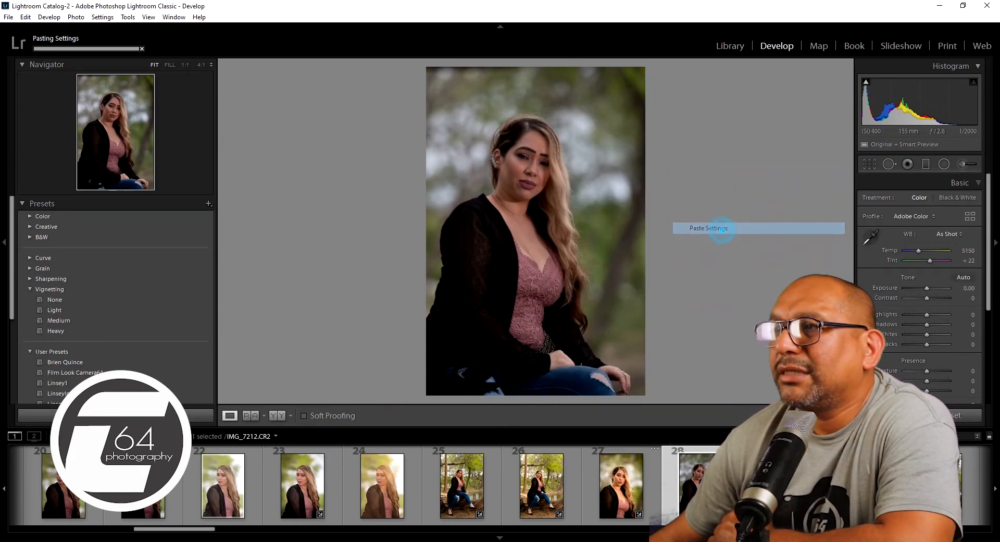
- Set the Exposure of IMG_7212 to +1.19 and inspect the face at 1:1 magnification
drag(931, 287, 933, 287)
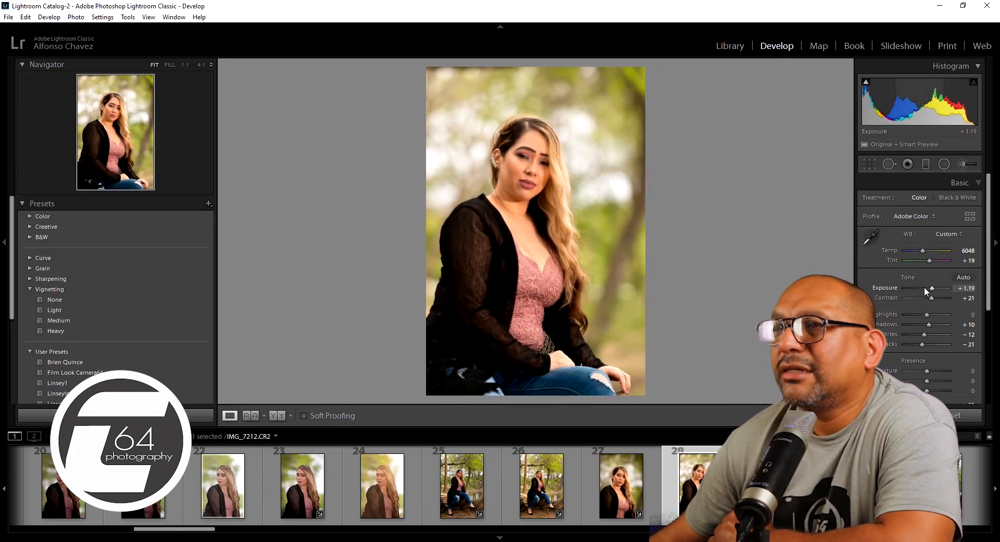
click(542, 156)
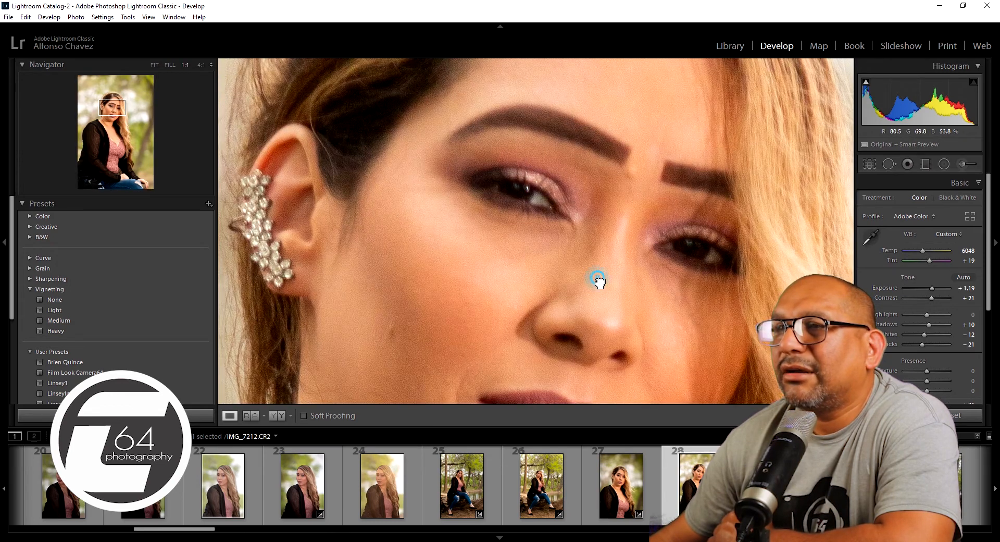
click(596, 279)
- Save the develop settings of IMG_7211 as Untitled Preset in the User Presets group and apply that preset to the same photo
click(781, 486)
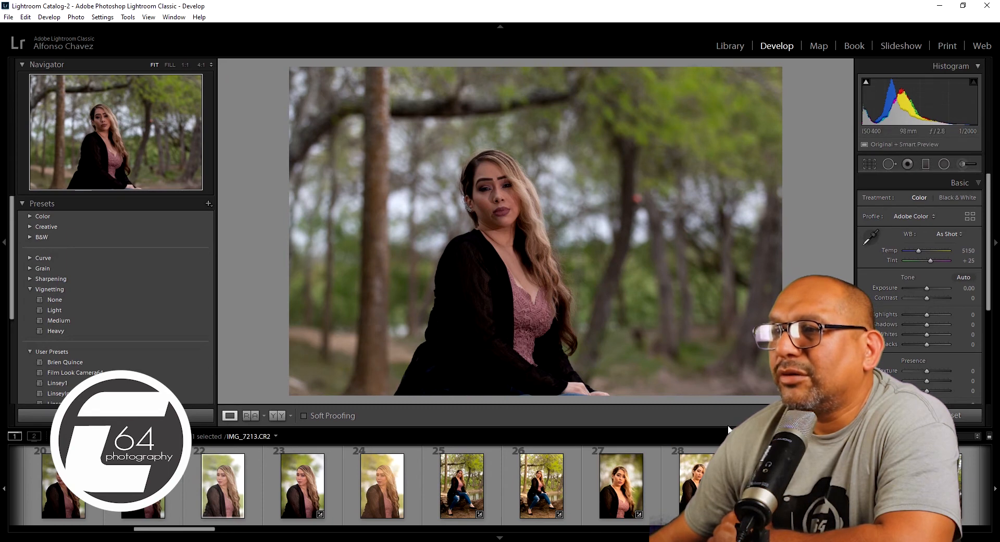
click(620, 484)
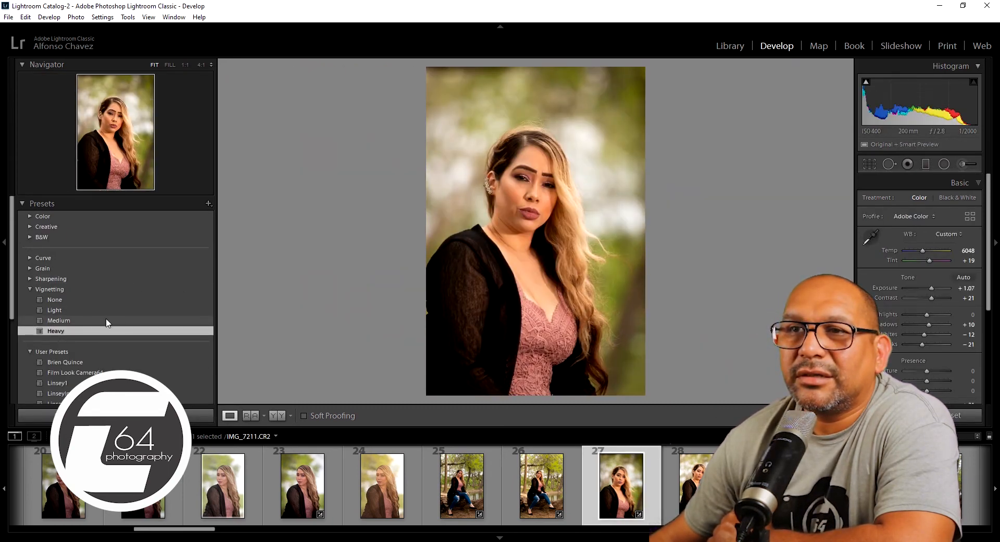
click(208, 203)
click(228, 217)
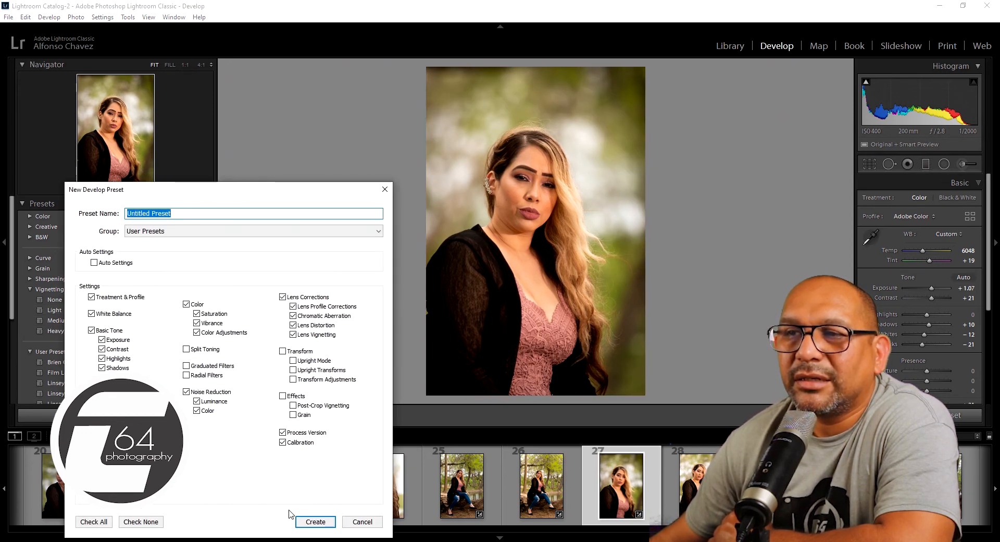
click(306, 522)
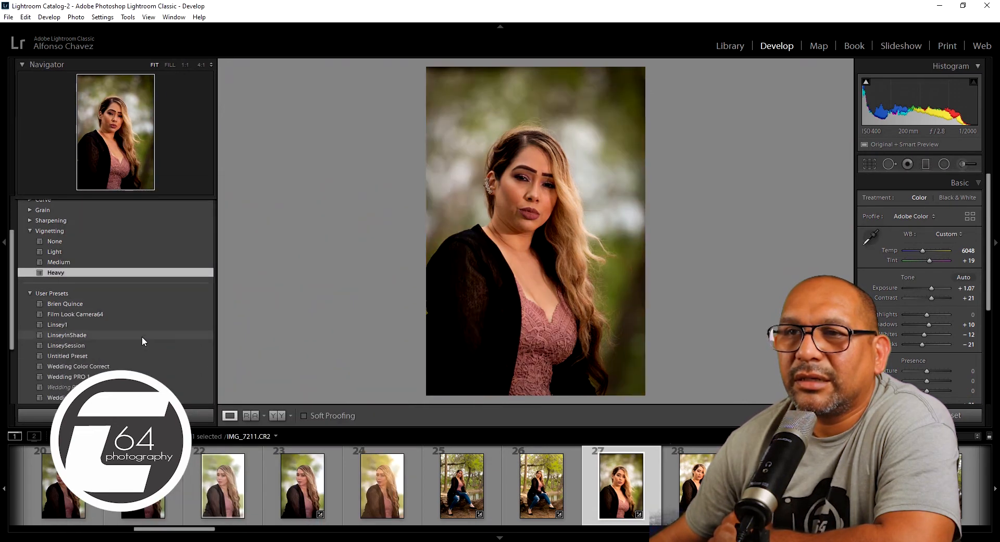
scroll(142, 336, down, 3)
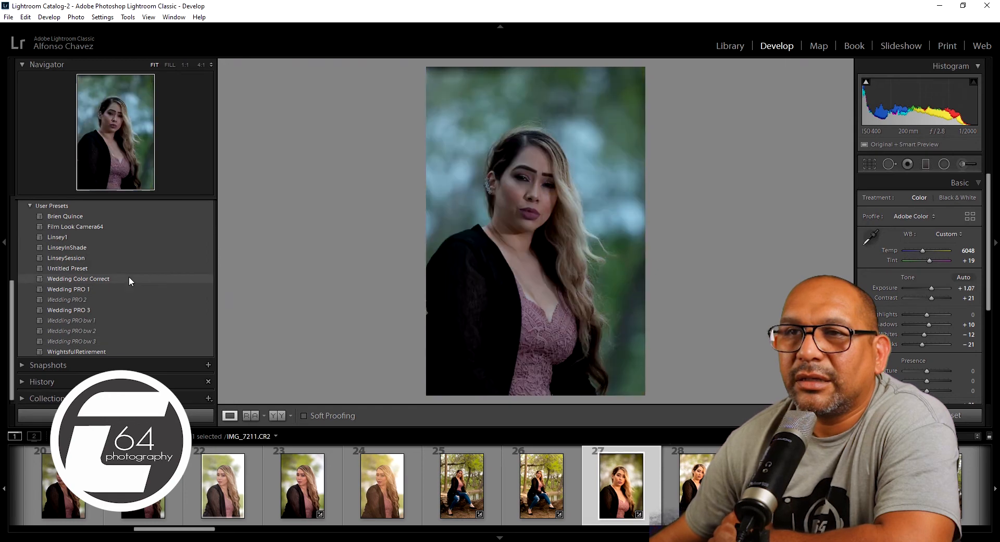
click(126, 268)
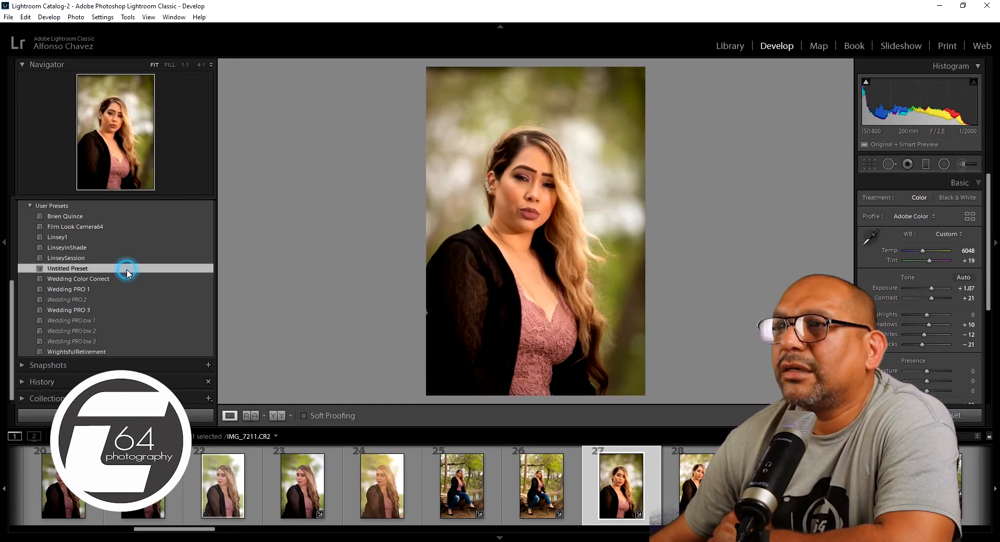
- Apply the user preset Untitled Preset to IMG_7213
click(694, 493)
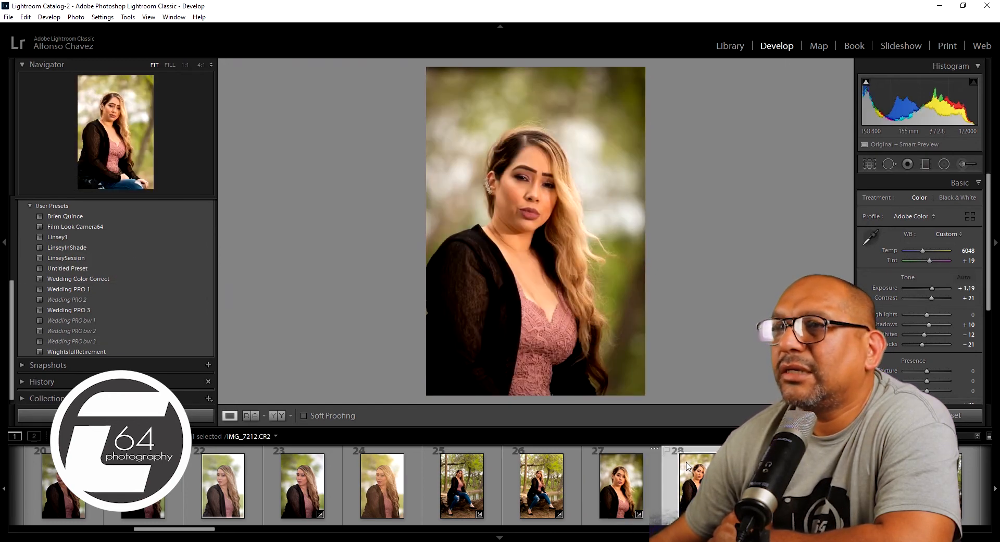
click(772, 490)
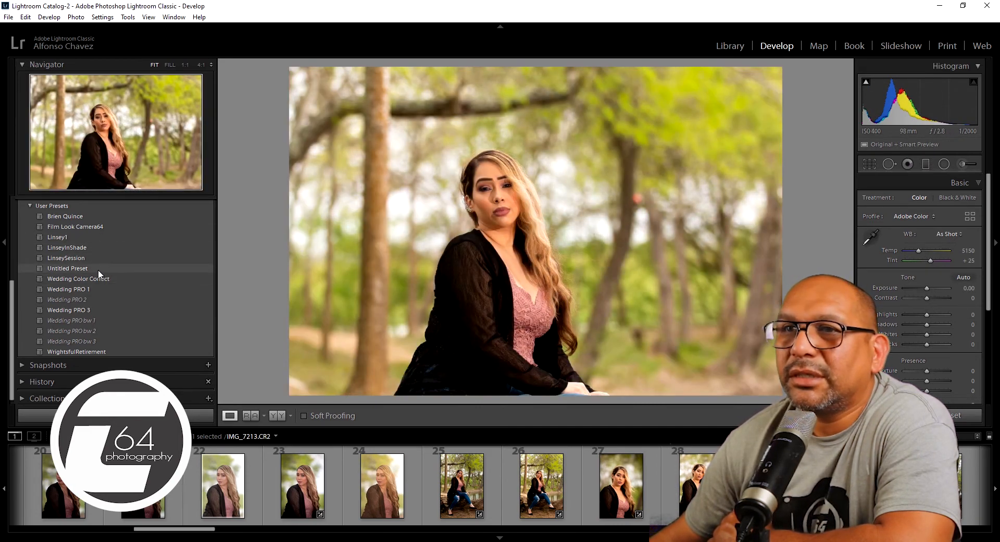
click(98, 269)
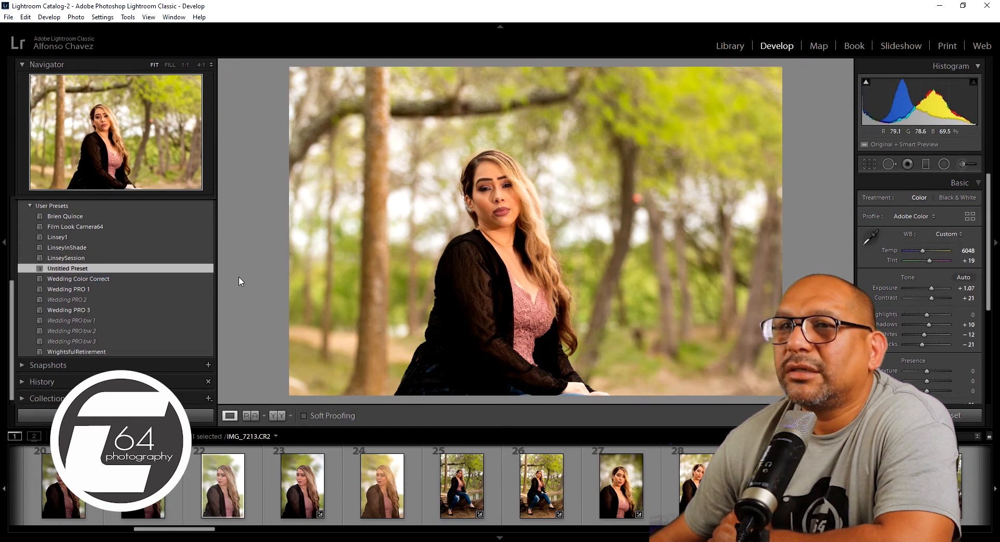
- Apply the Heavy vignetting preset to IMG_7213 and check the face up close
scroll(143, 255, up, 3)
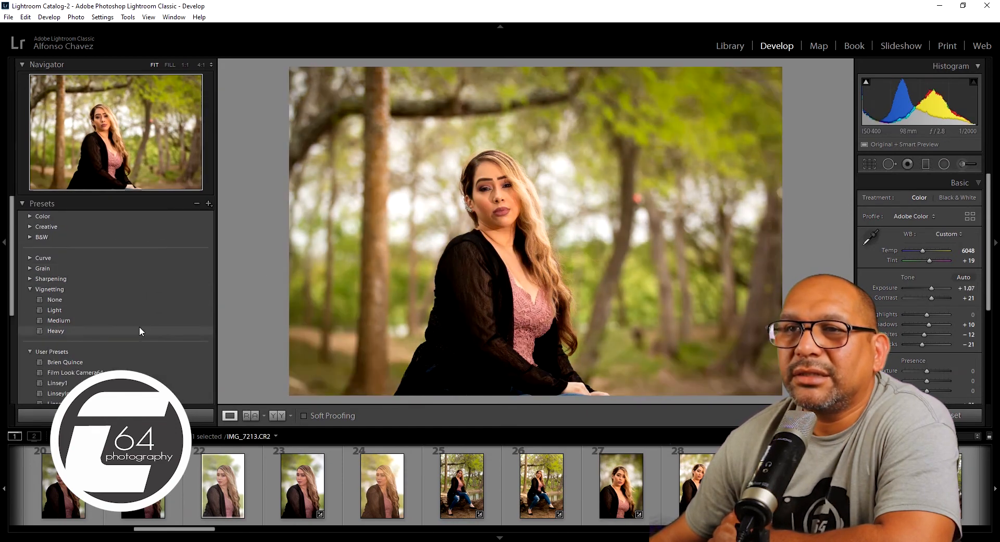
click(139, 328)
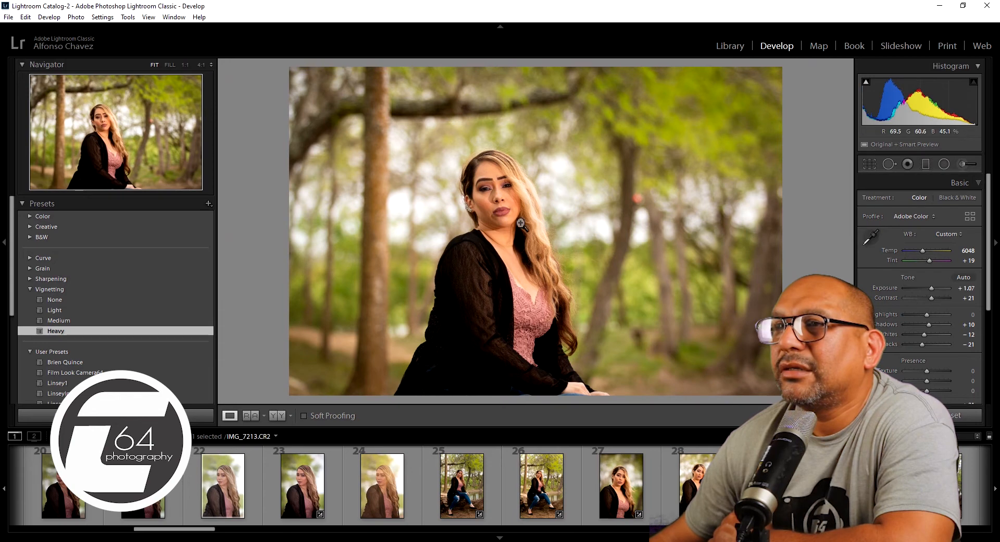
click(498, 200)
click(528, 266)
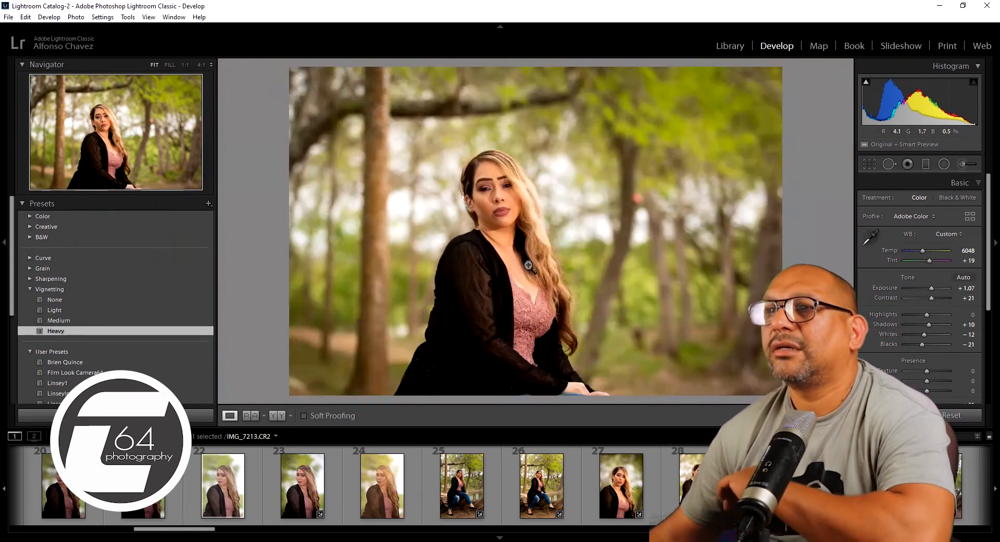